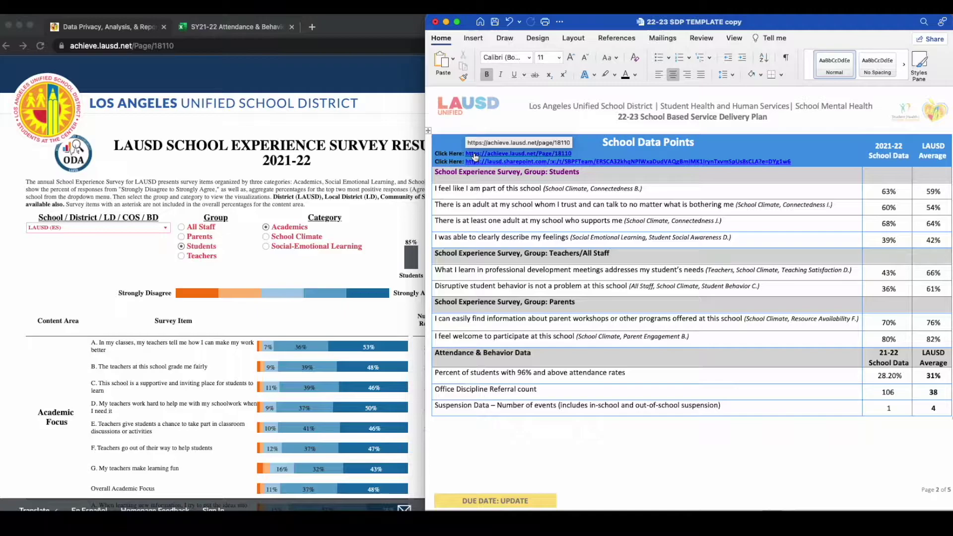
- Filter the survey results to Roosevelt SH, then select the first student survey item in the table
click(383, 121)
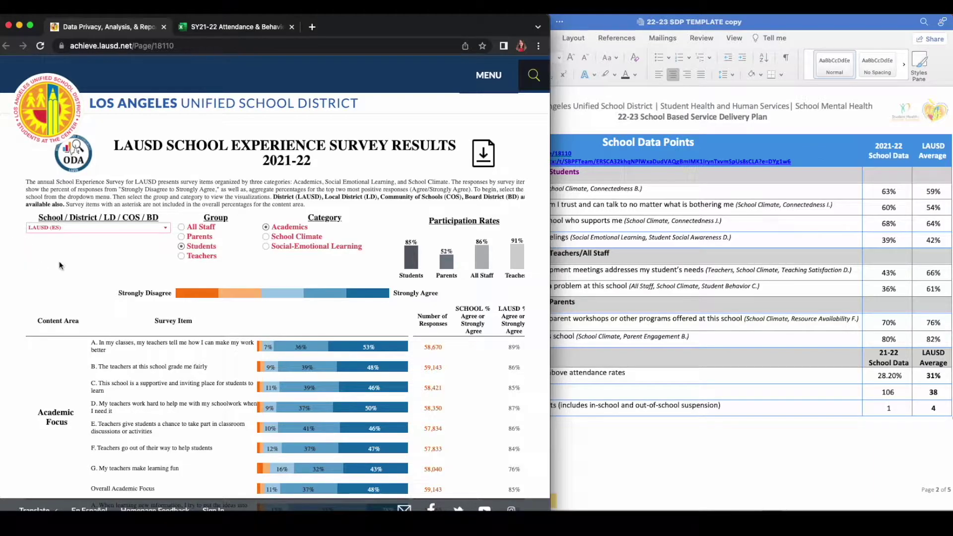
click(97, 228)
text(roos)
click(78, 261)
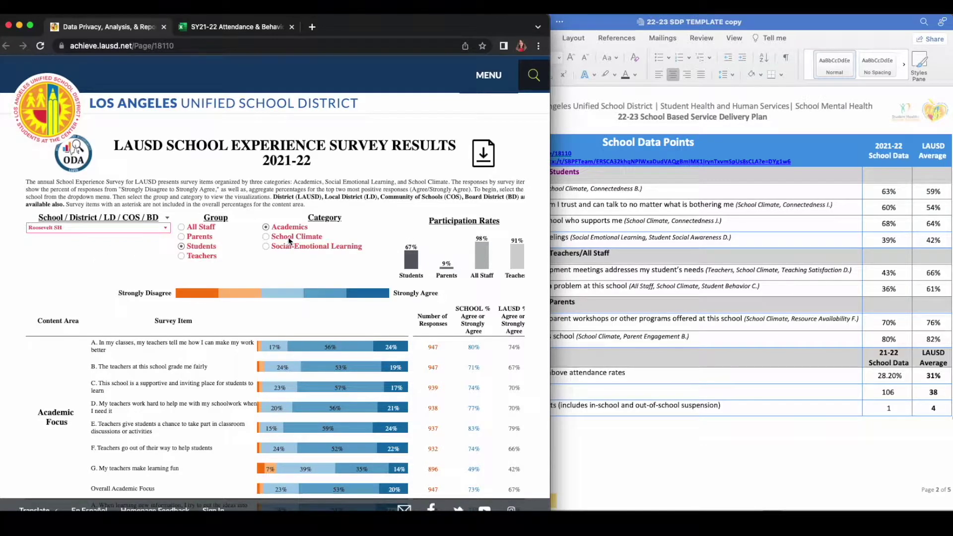
click(666, 190)
drag(643, 189, 434, 189)
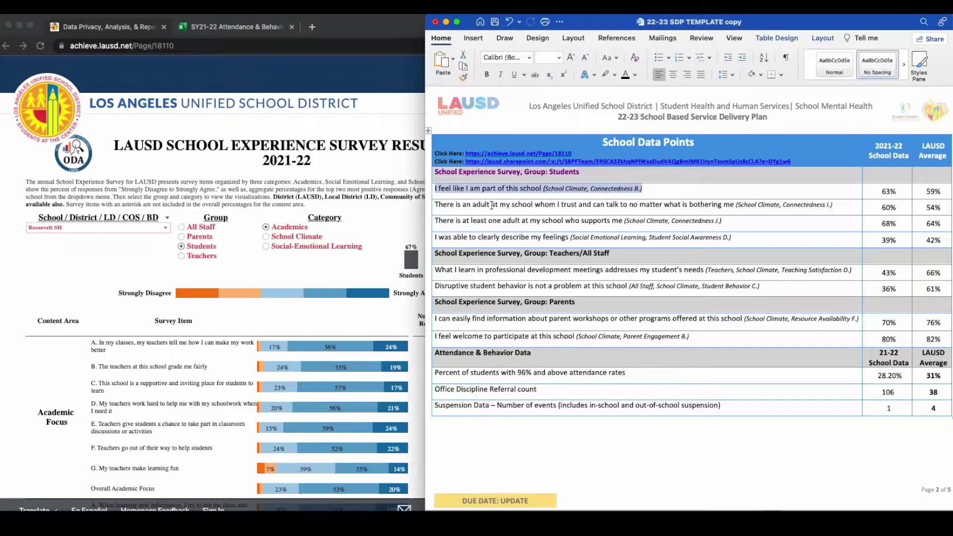
- Show Roosevelt SH's School Climate survey items and scroll to Connectedness
click(247, 257)
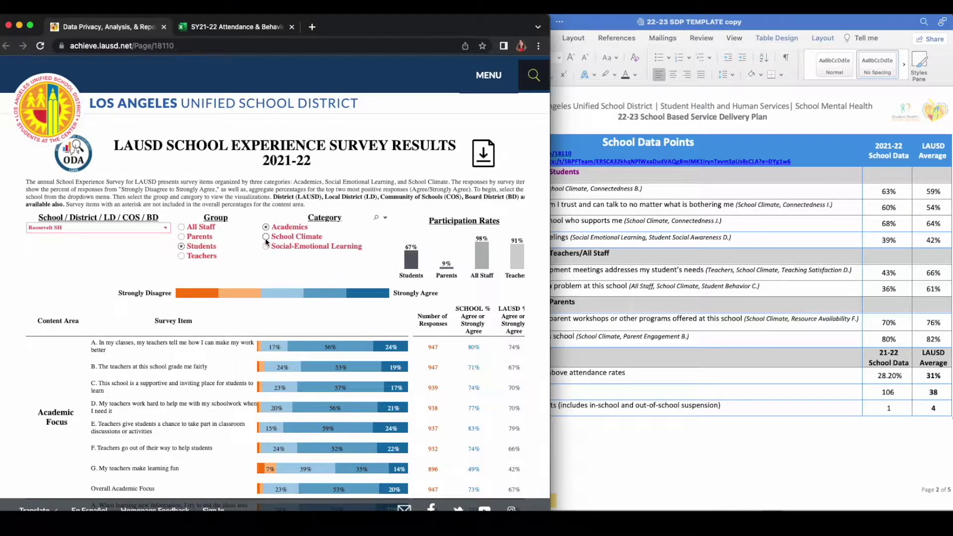
click(281, 239)
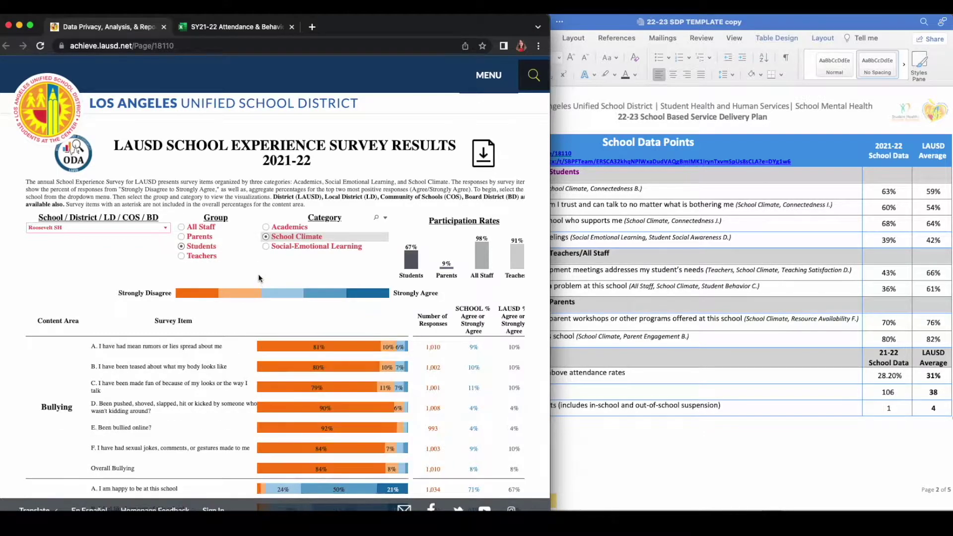
scroll(148, 389, down, 5)
scroll(148, 389, down, 1)
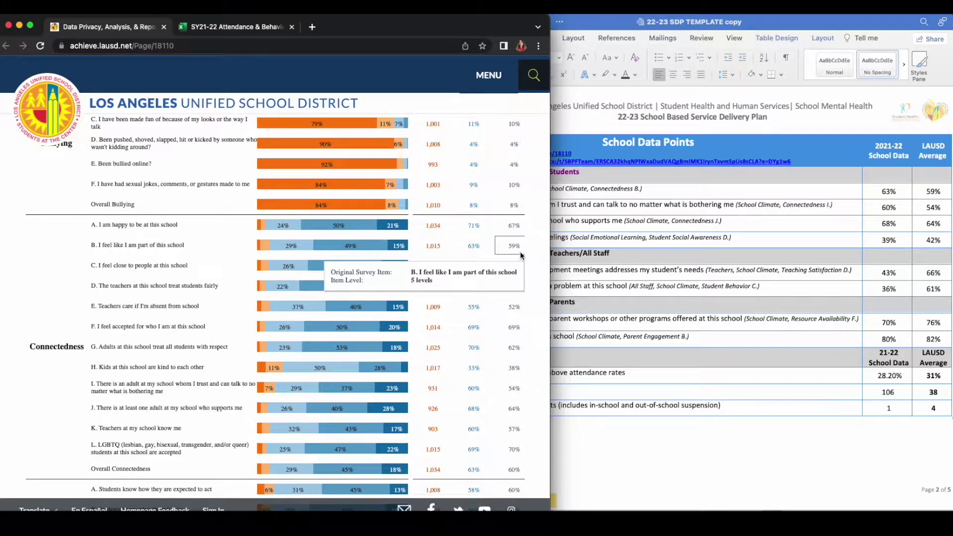
- Select the table's 63% school and 59% LAUSD values, then the trusted-adult item text
click(624, 425)
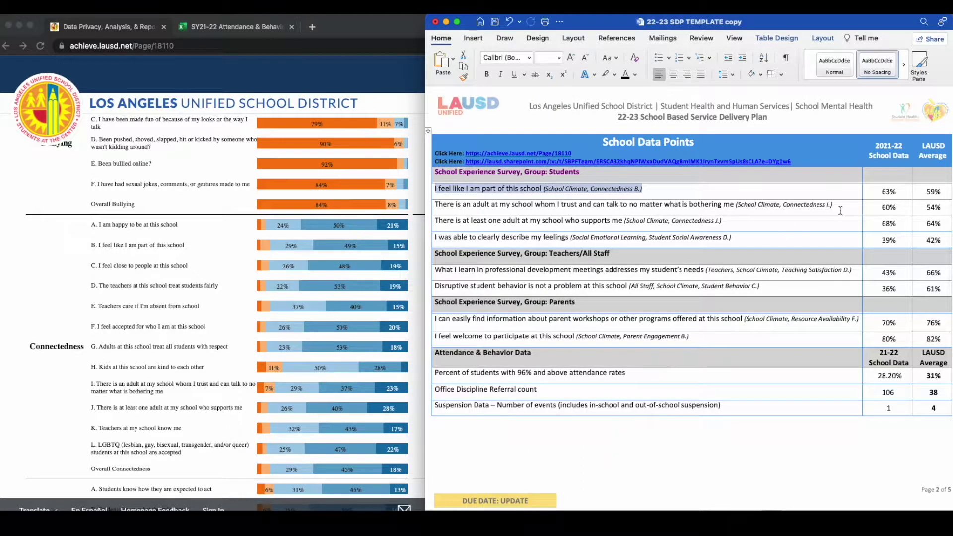
drag(882, 191, 904, 191)
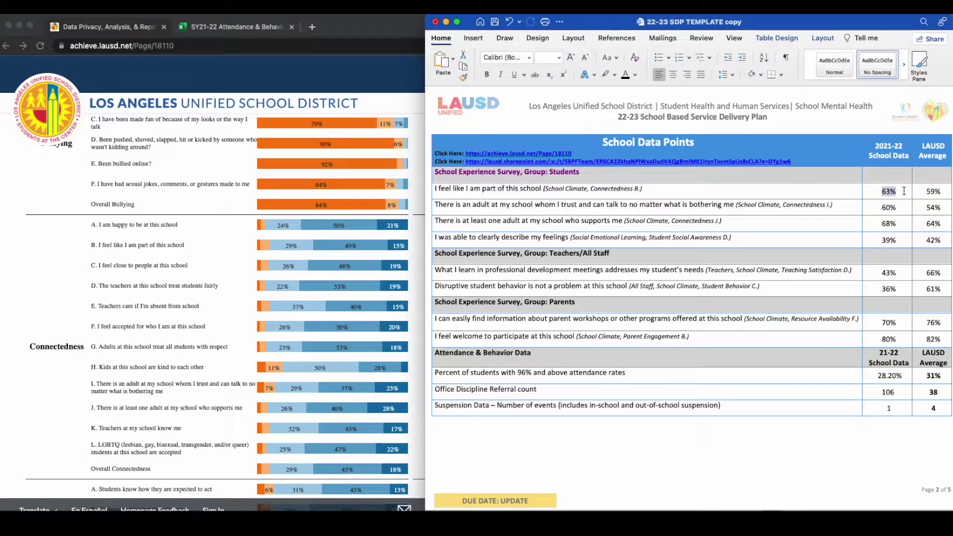
drag(924, 192, 945, 192)
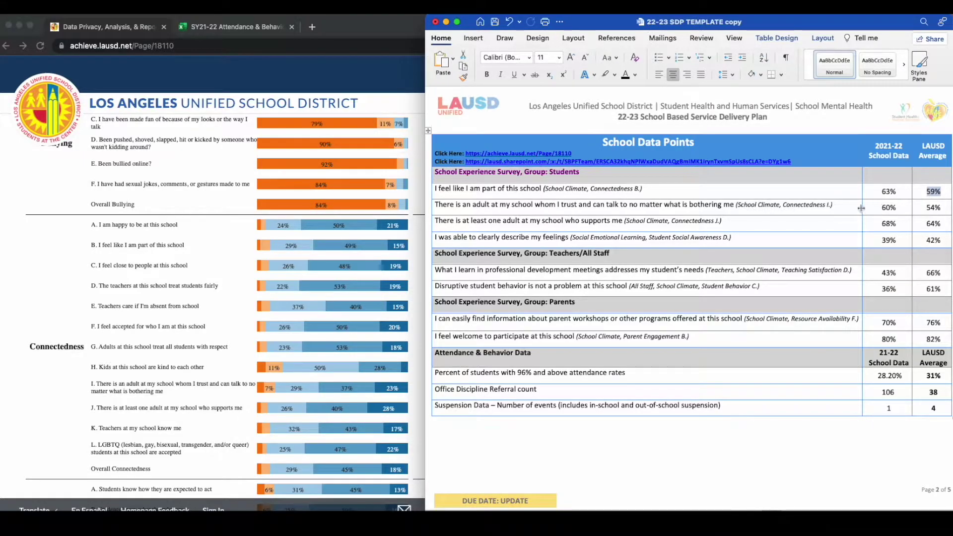
drag(835, 204, 438, 210)
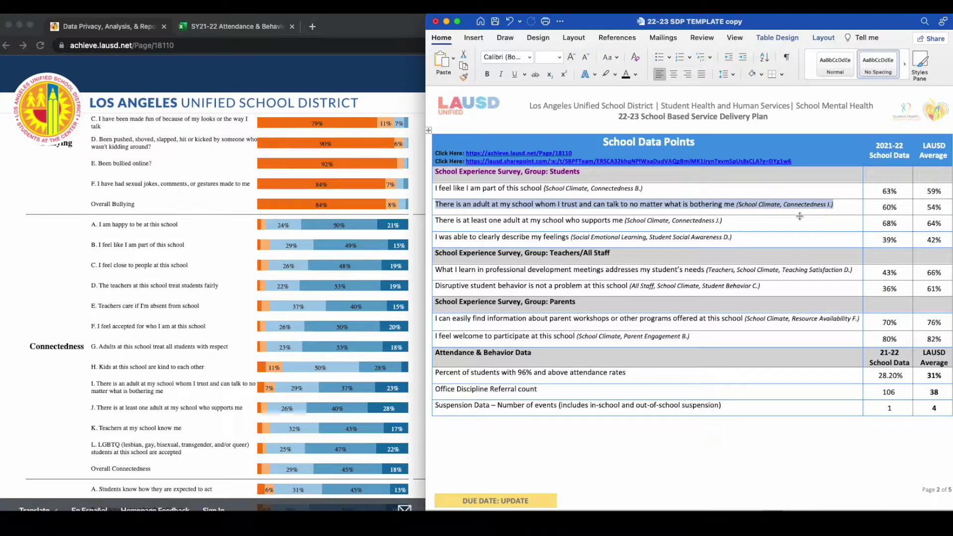
- Check the trusted-adult item against the table's 60% value and select the supportive-adult item text
mouse_move(377, 238)
click(55, 297)
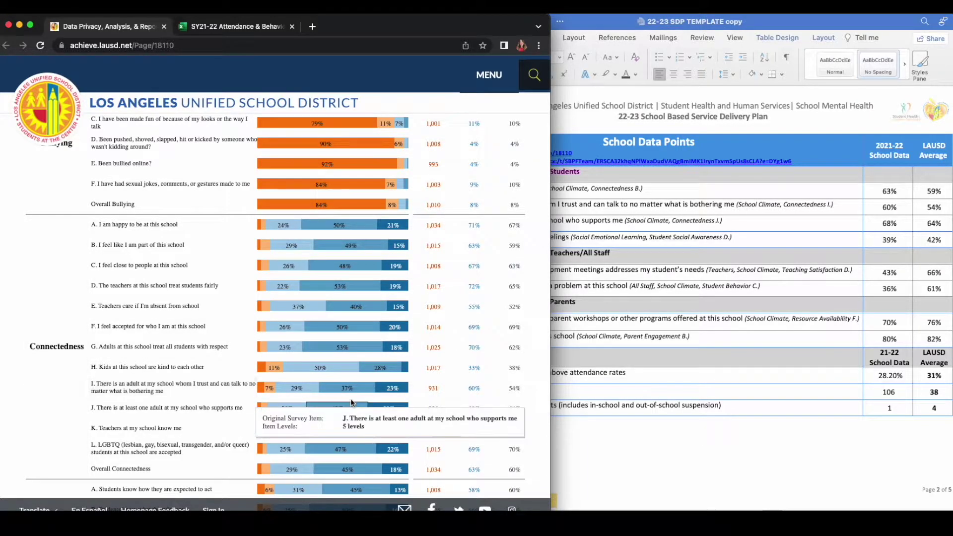
mouse_move(484, 392)
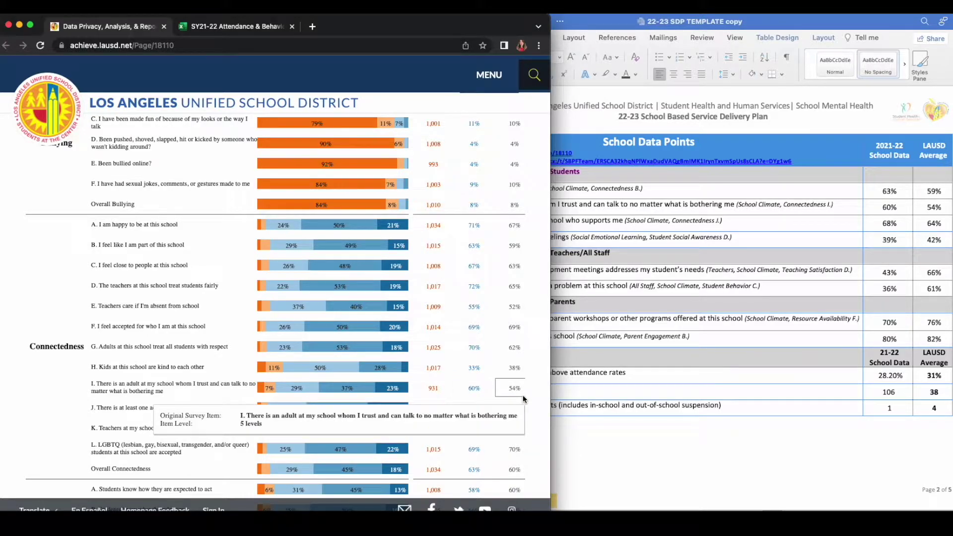
click(591, 433)
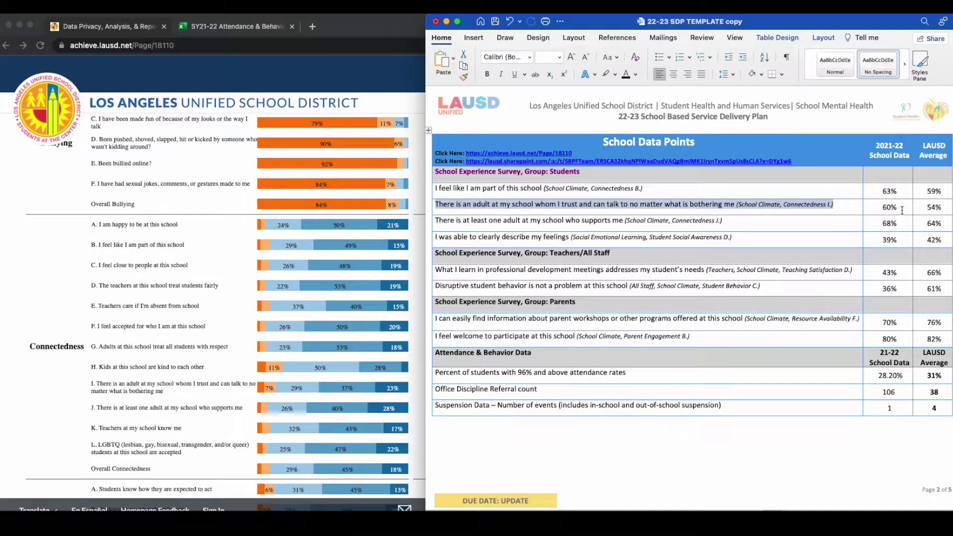
drag(882, 208, 949, 209)
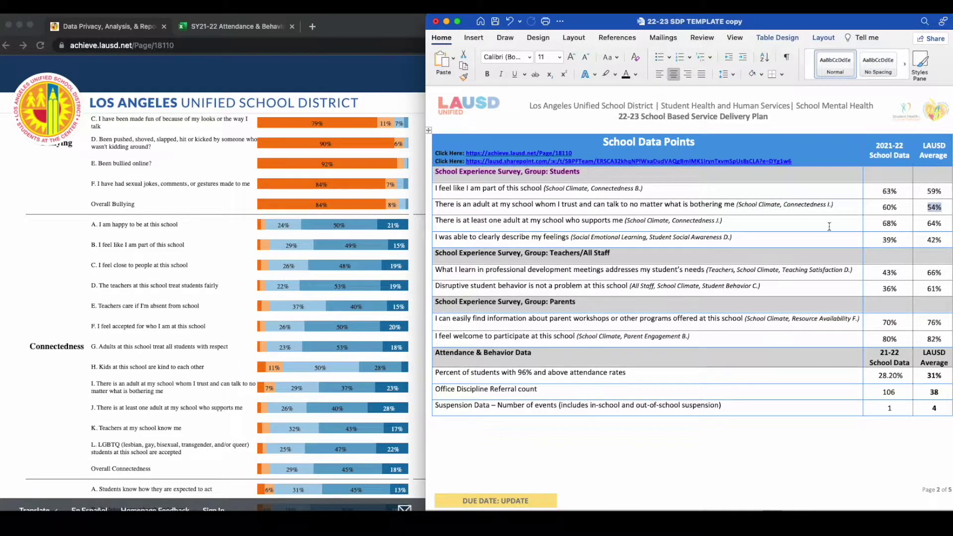
drag(731, 221, 436, 221)
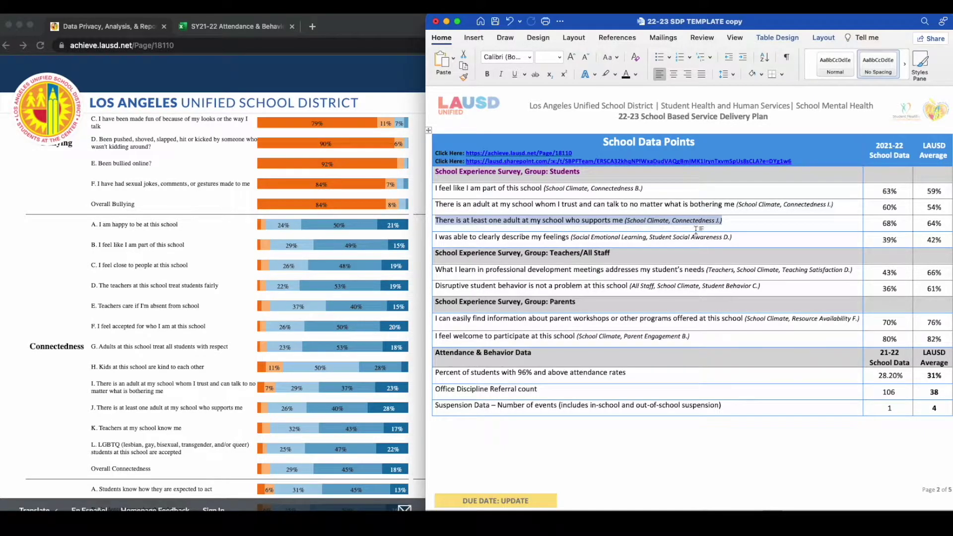
- Verify the supportive-adult item's 68% value, then select the describe-my-feelings item text
click(38, 304)
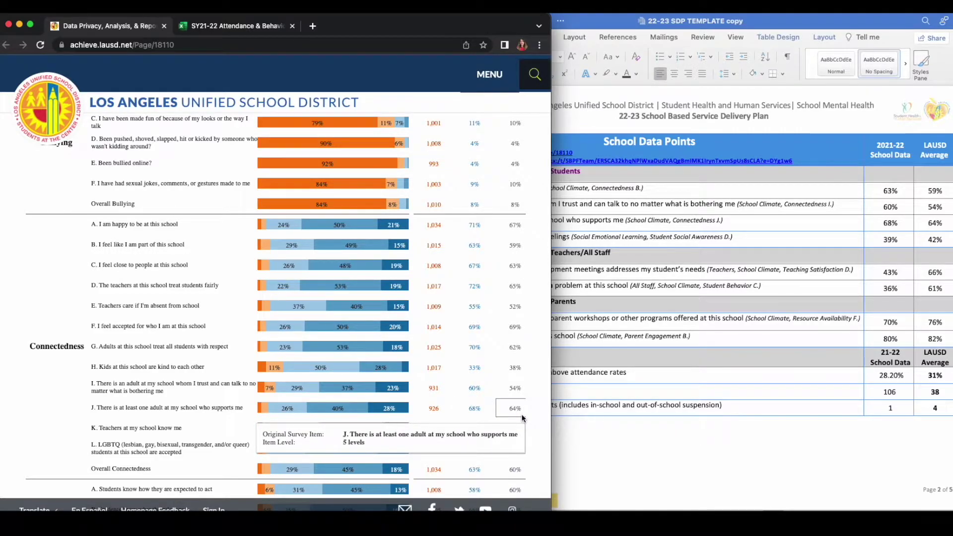
click(600, 438)
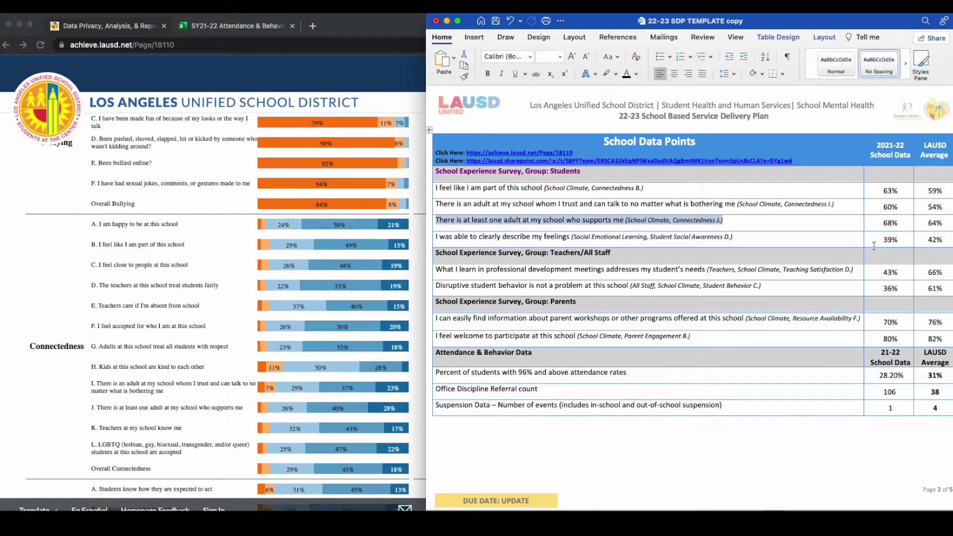
drag(883, 222, 946, 224)
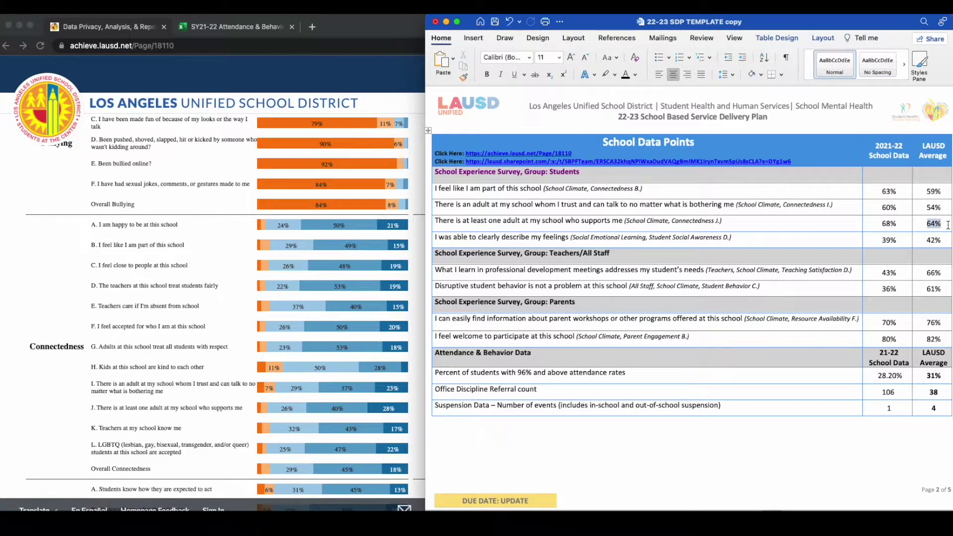
drag(741, 237, 437, 238)
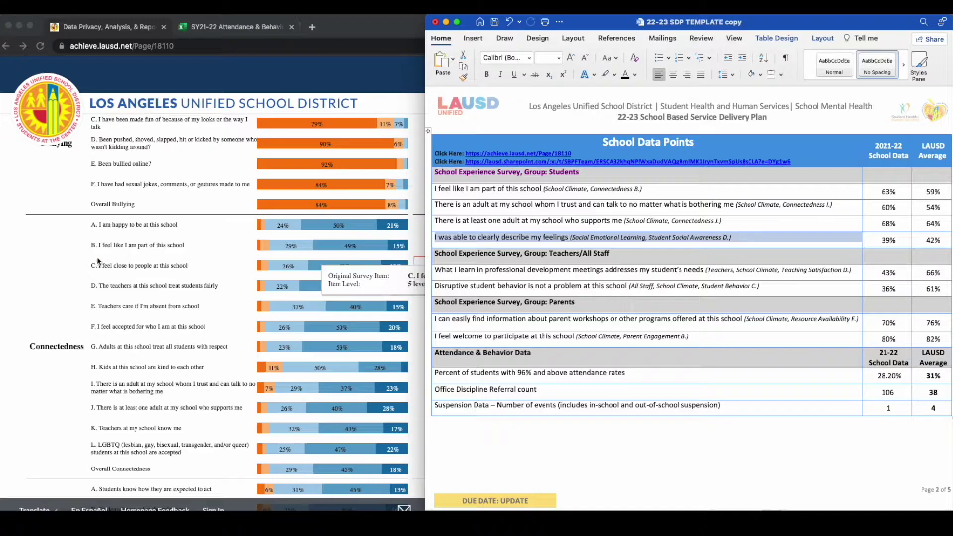
- Show the Social-Emotional Learning results and scroll to Student Social Awareness item D
click(79, 265)
scroll(102, 245, up, 3)
scroll(115, 241, up, 3)
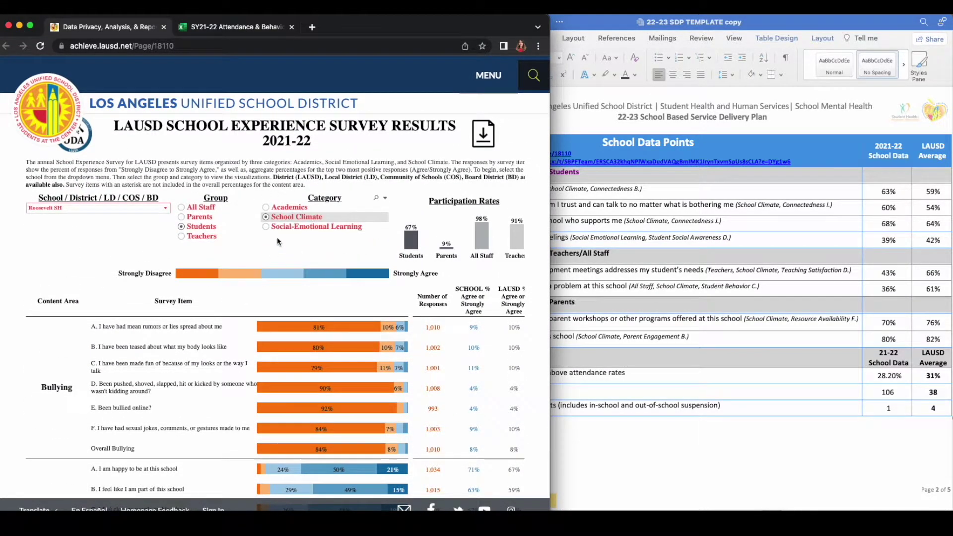
click(266, 228)
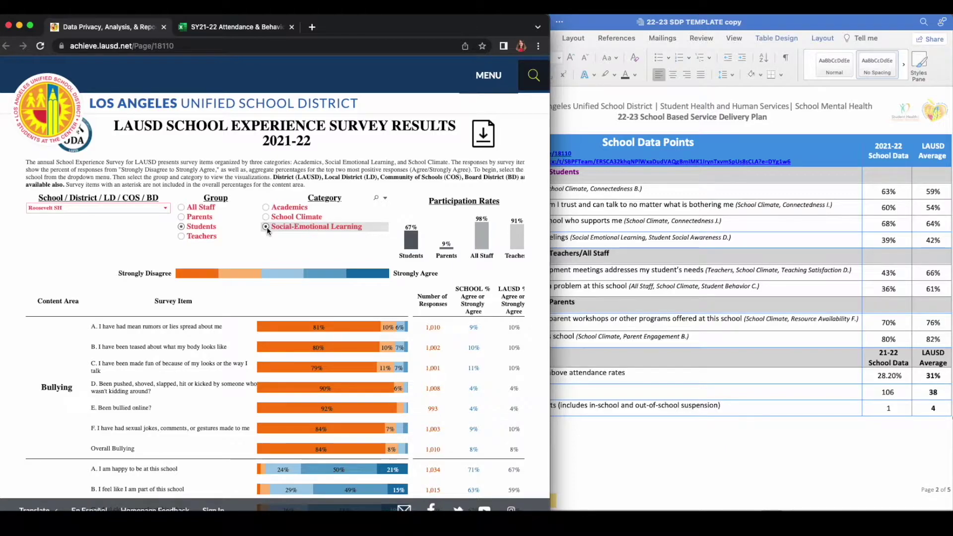
scroll(86, 370, down, 1)
scroll(85, 370, down, 6)
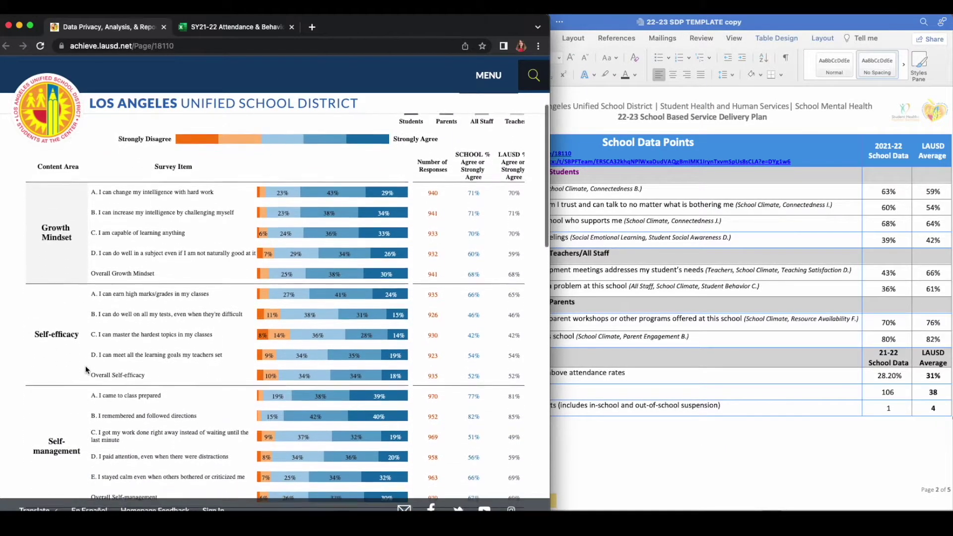
scroll(86, 370, down, 1)
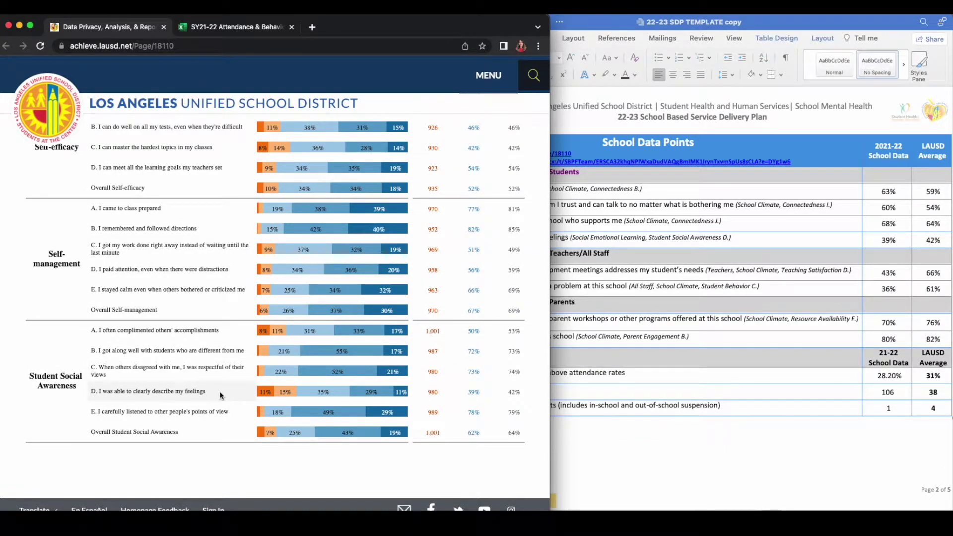
mouse_move(485, 396)
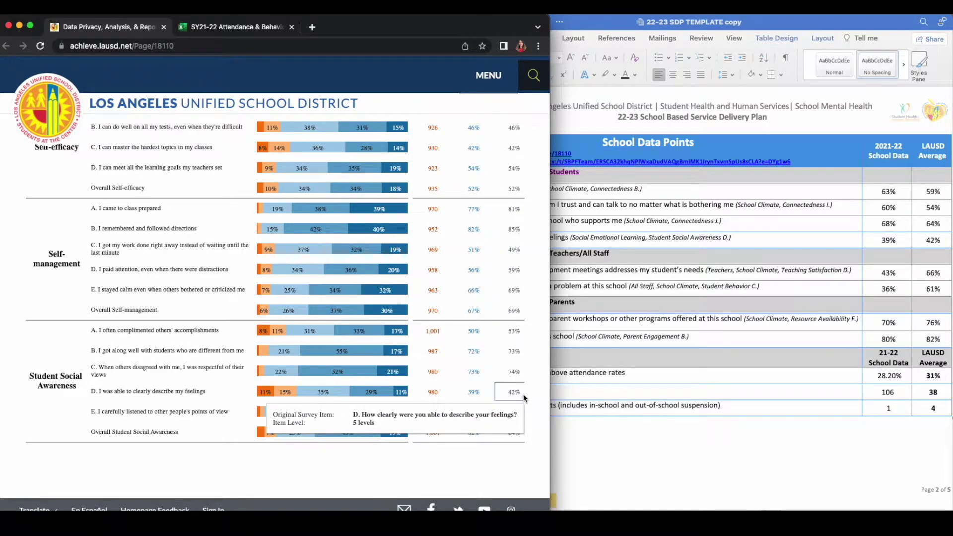
- Select the feelings item's 39% value and the Teachers/All Staff professional development item
click(618, 434)
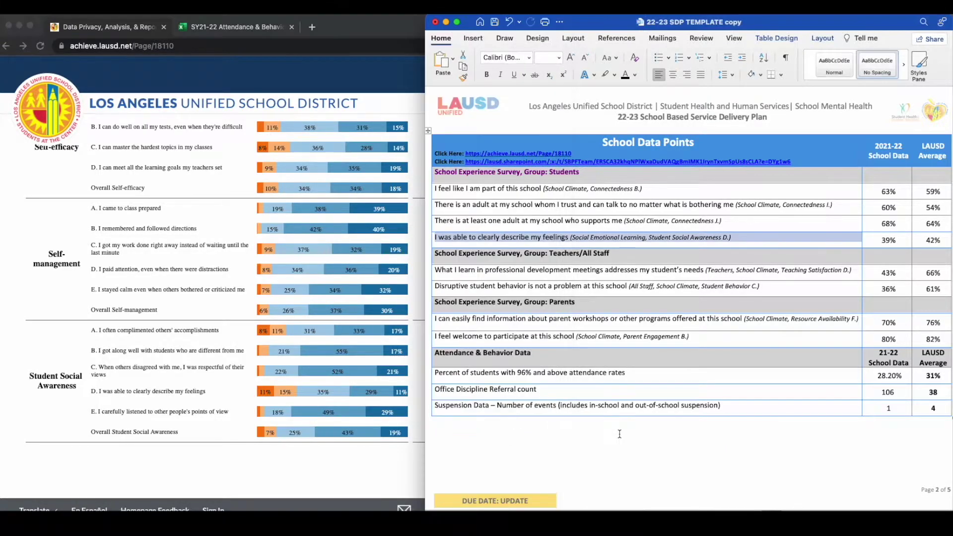
drag(880, 238, 946, 241)
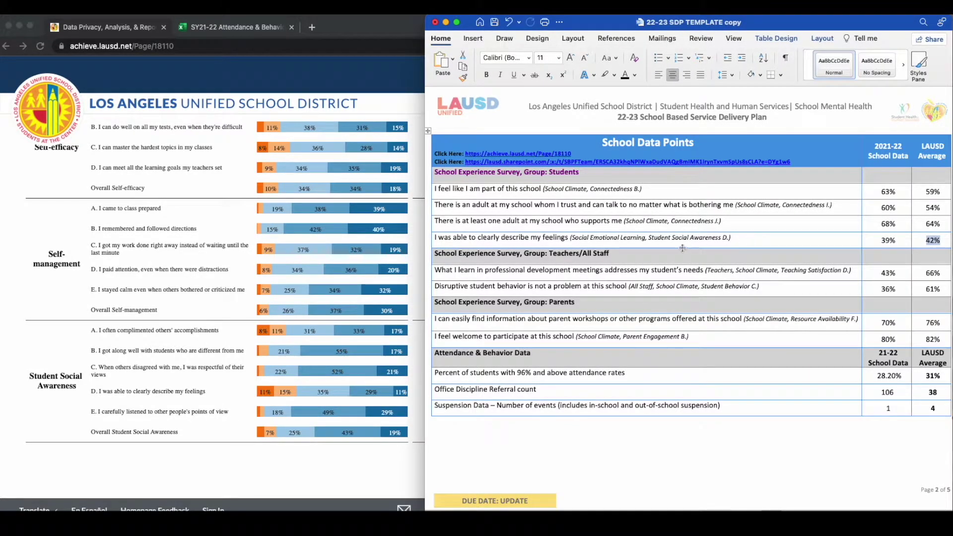
triple_click(573, 252)
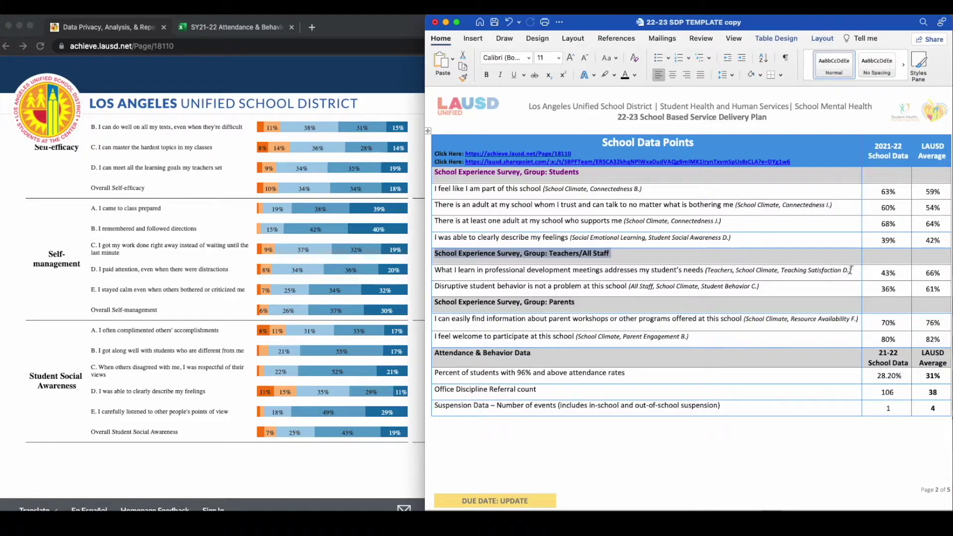
drag(850, 270, 435, 270)
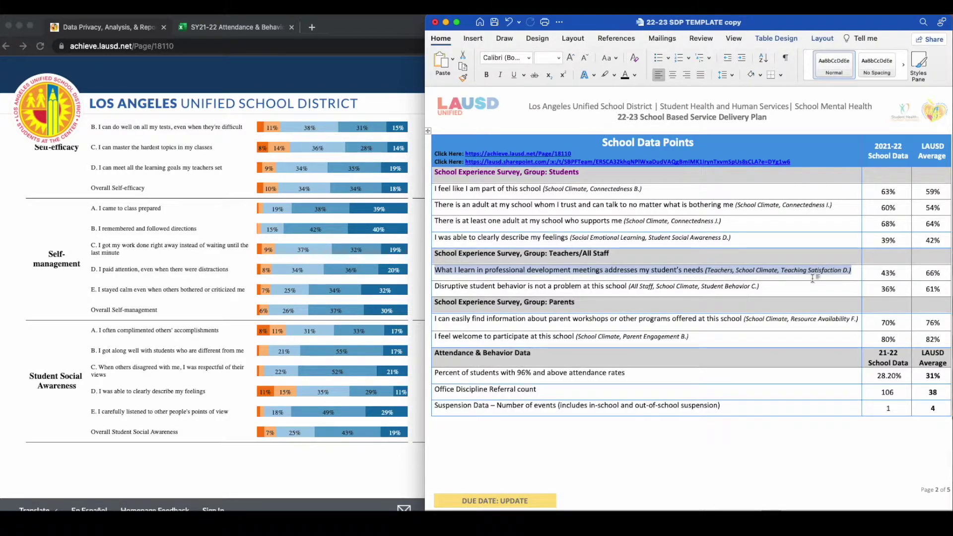
- Show the survey's Teachers School Climate results for Teaching Satisfaction item D
click(41, 222)
scroll(229, 209, up, 7)
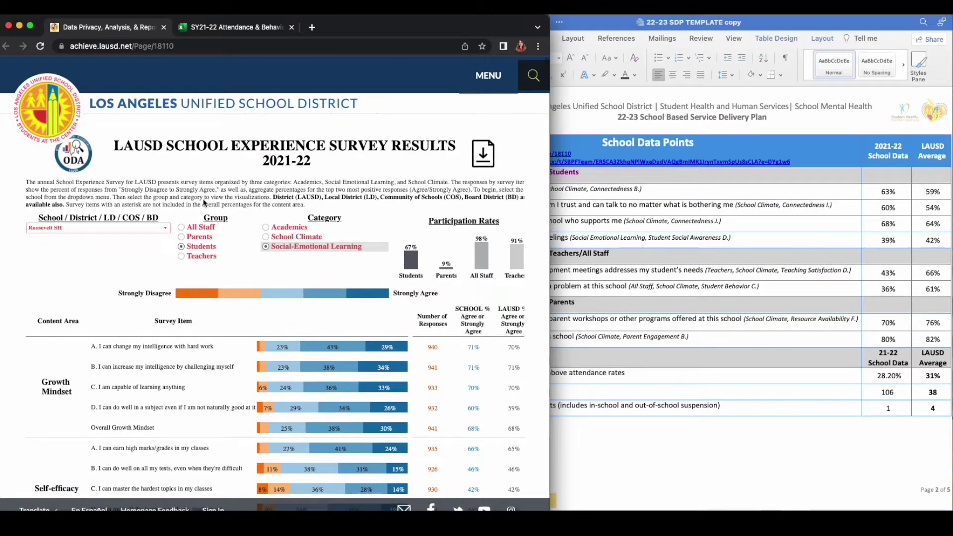
click(182, 257)
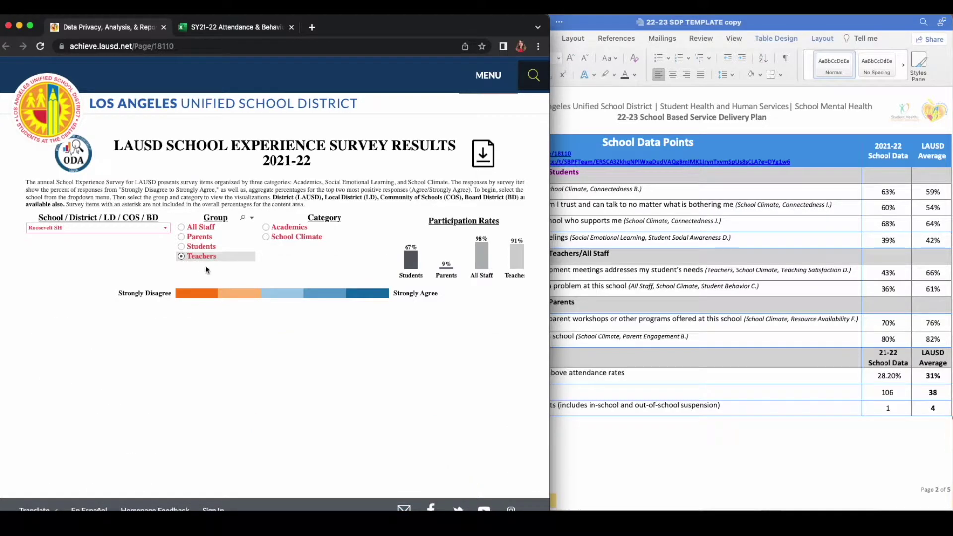
click(267, 237)
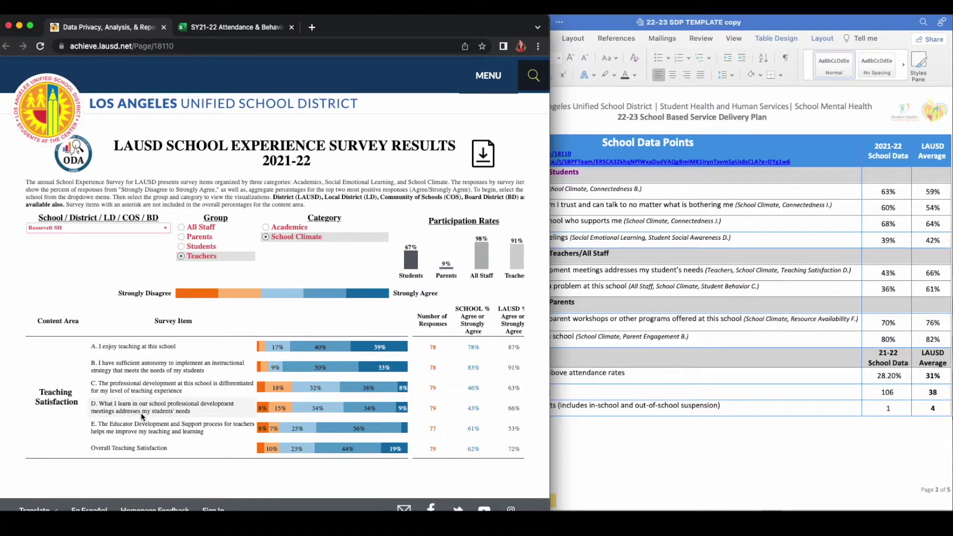
mouse_move(485, 410)
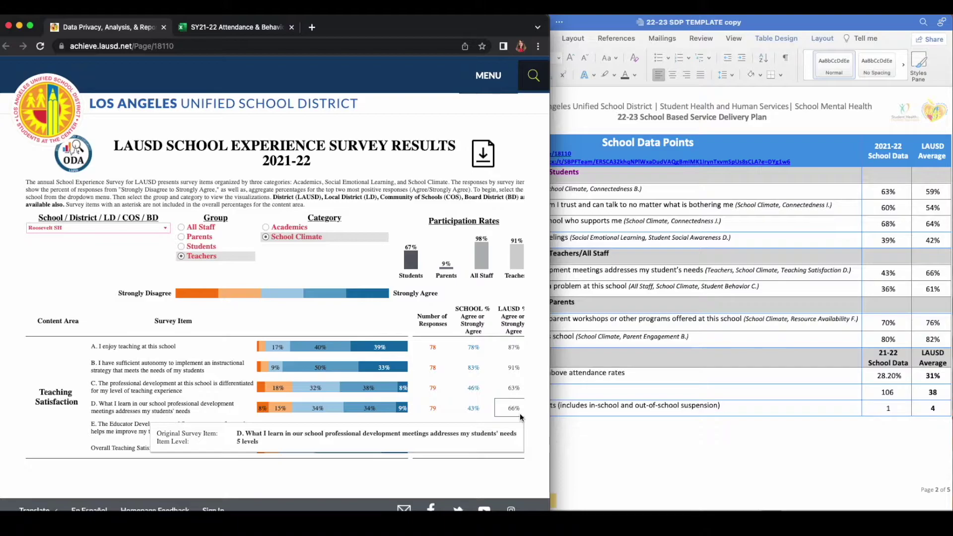
- Select the professional development item's 43% value and the disruptive student behavior item text
click(600, 433)
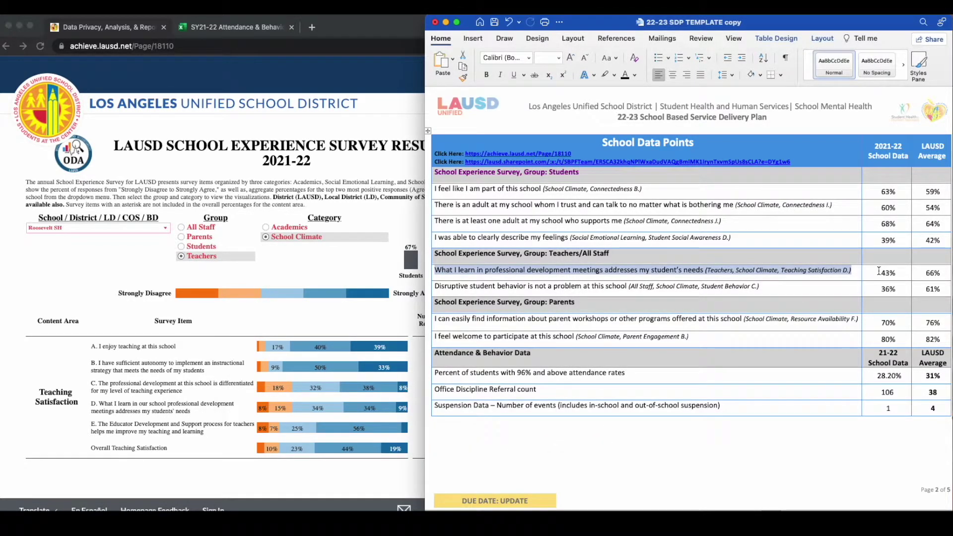
drag(879, 271, 949, 274)
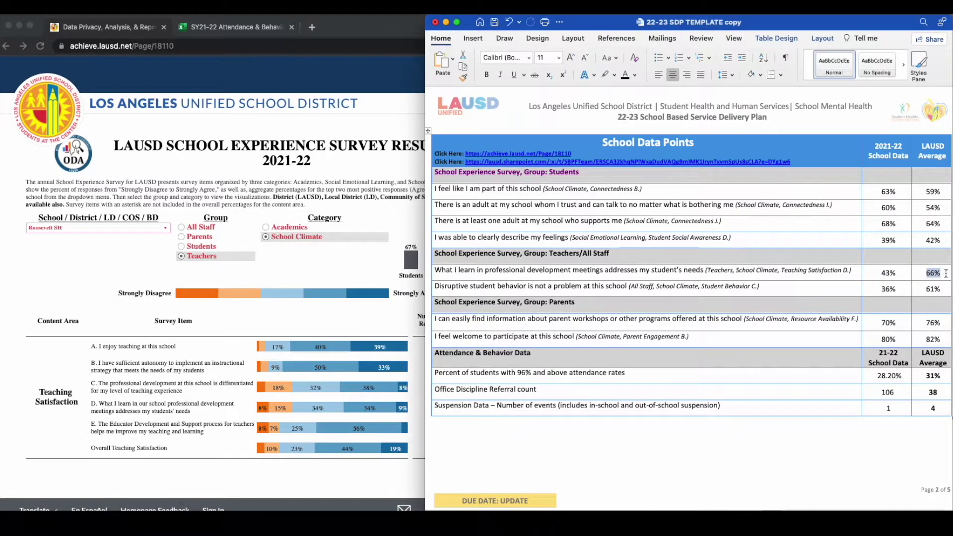
drag(766, 286, 442, 293)
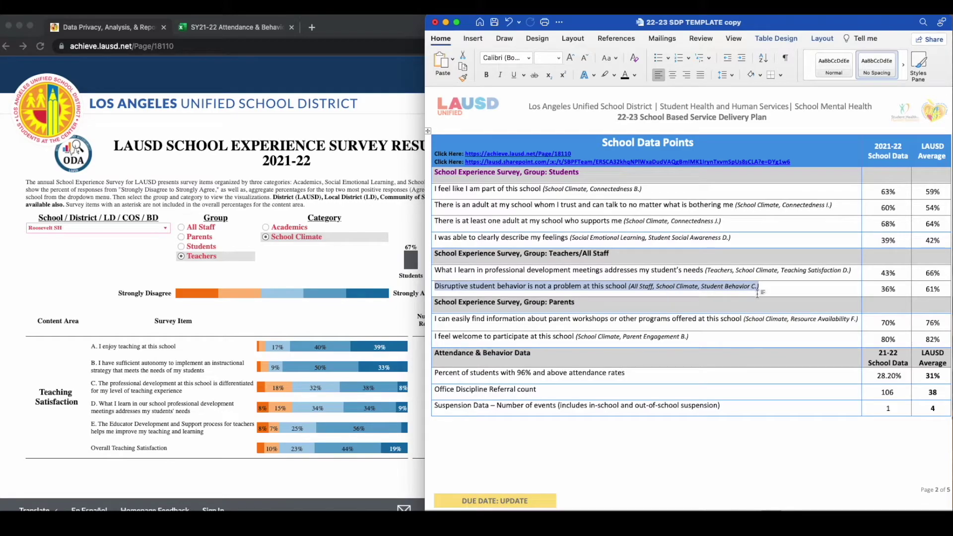
- Show All Staff survey results and scroll to Student Behavior item C
click(305, 264)
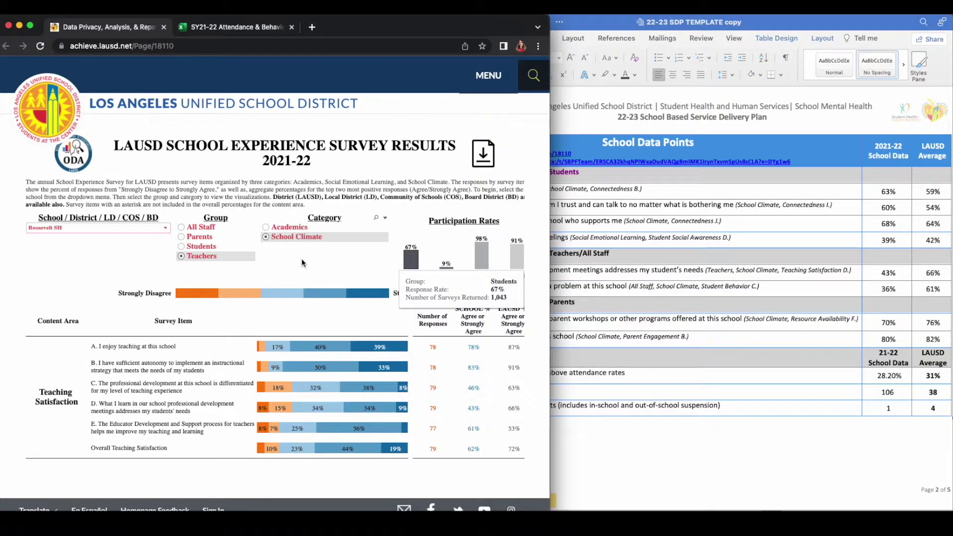
click(181, 228)
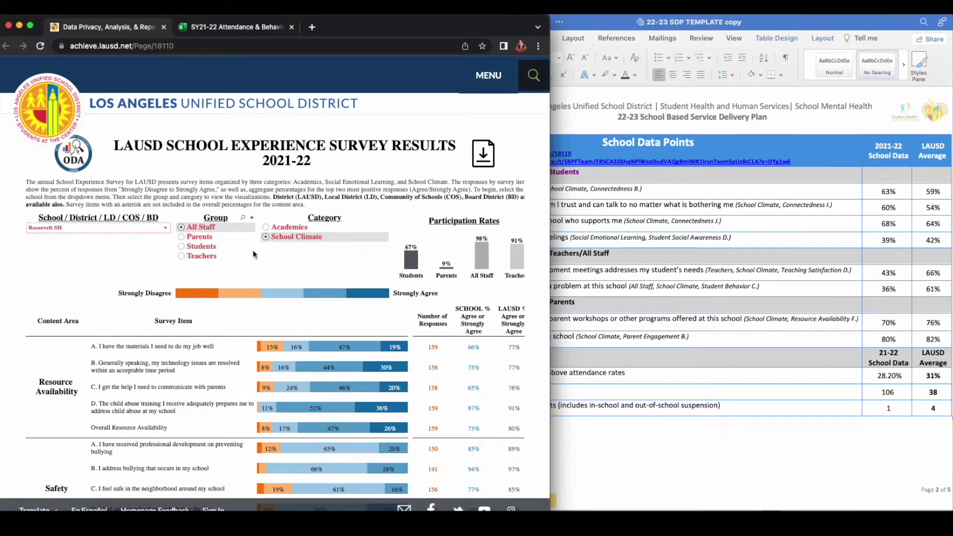
scroll(147, 404, down, 1)
scroll(147, 405, down, 15)
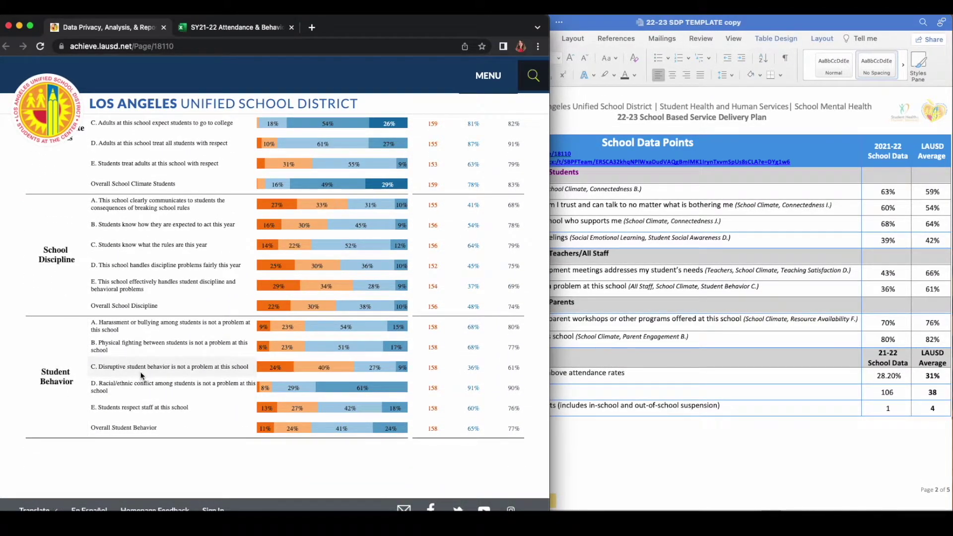
mouse_move(484, 373)
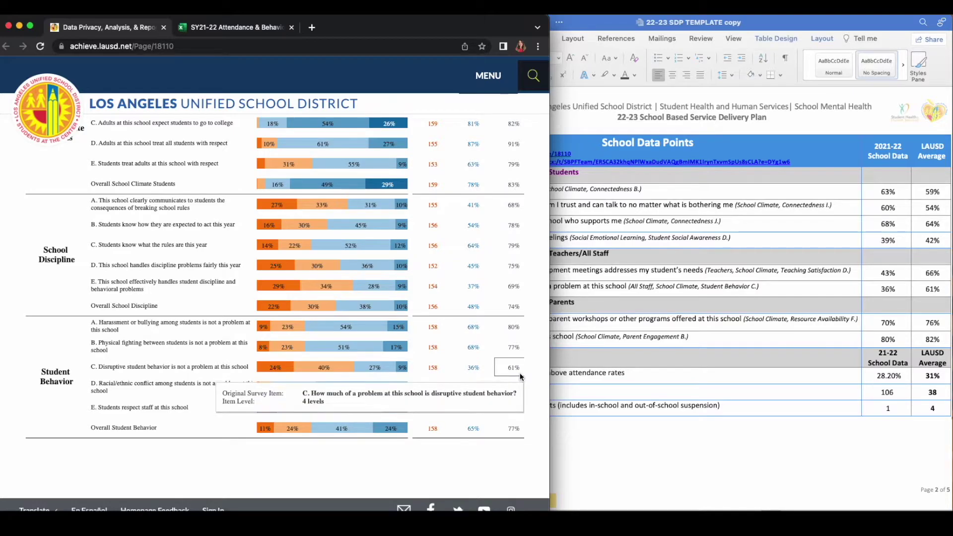
- Select the disruptive behavior item's 36% and 61% values, then the Parents section text
click(623, 441)
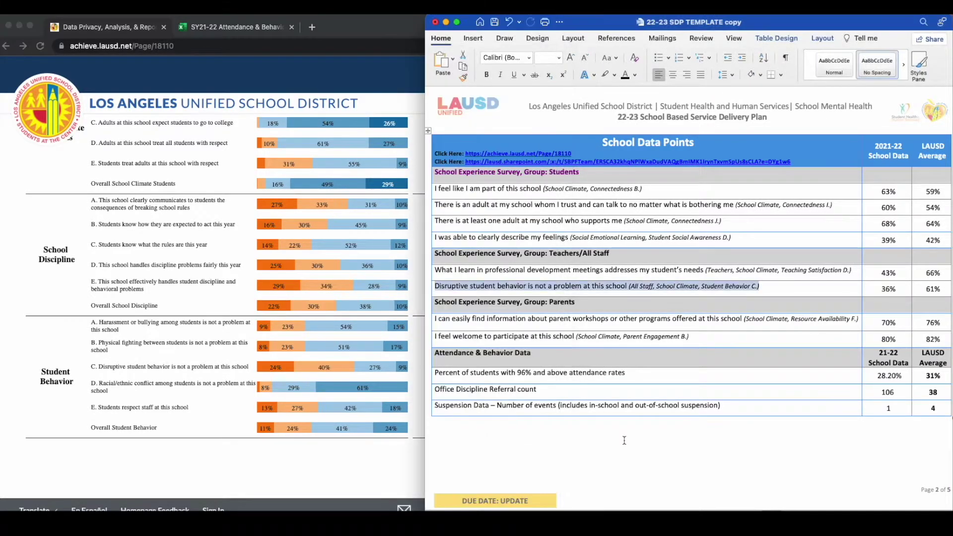
drag(879, 287, 899, 289)
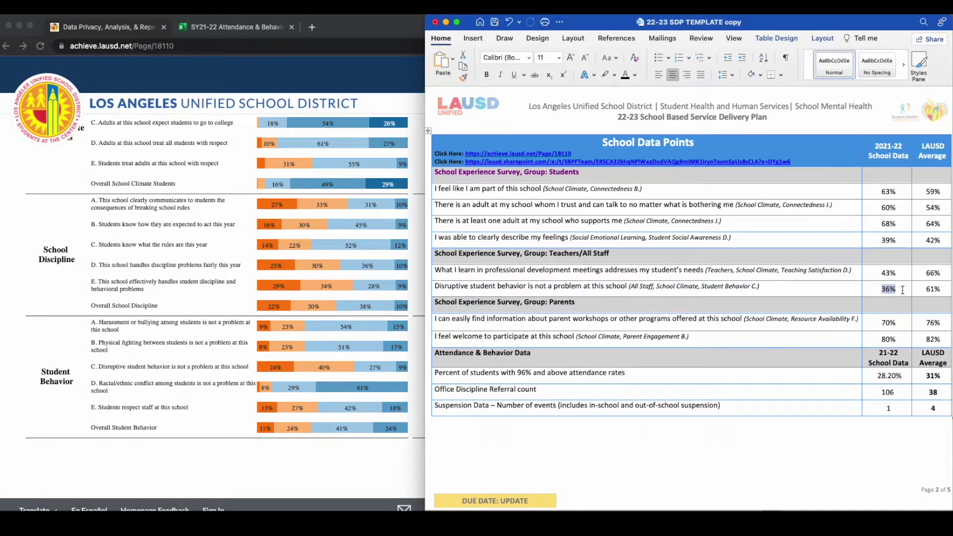
drag(923, 290, 946, 291)
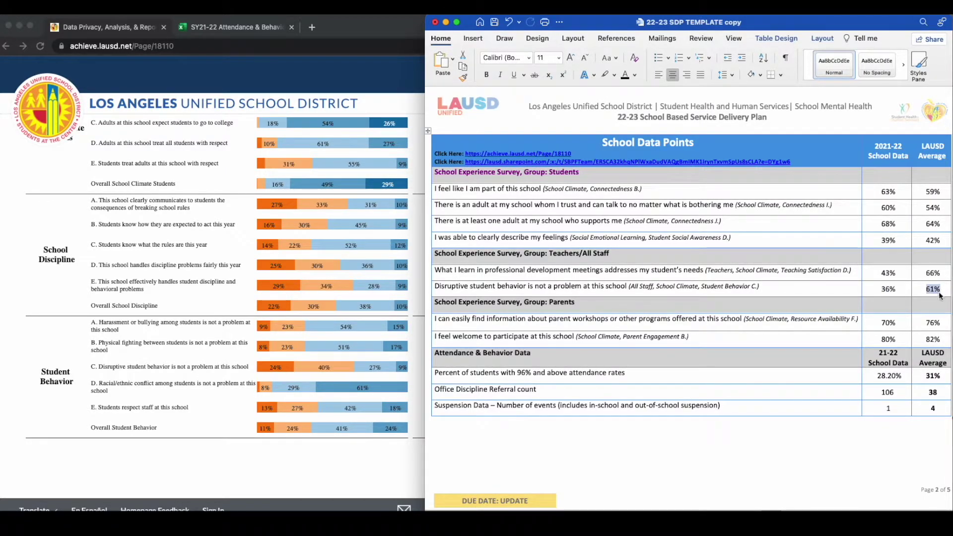
drag(595, 304, 433, 306)
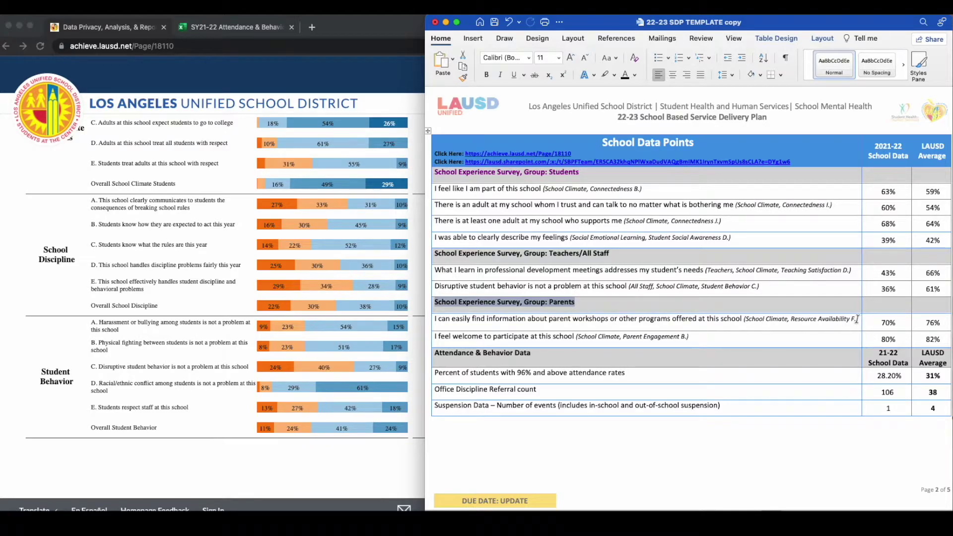
- Select the parent workshops item, then show Parents results at Resource Availability item F
drag(859, 321, 432, 323)
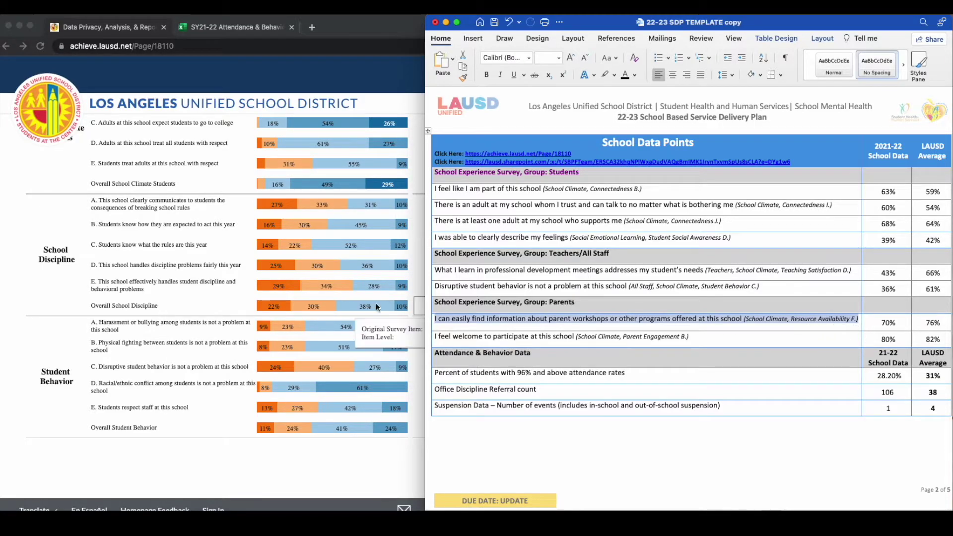
click(48, 299)
scroll(48, 299, up, 10)
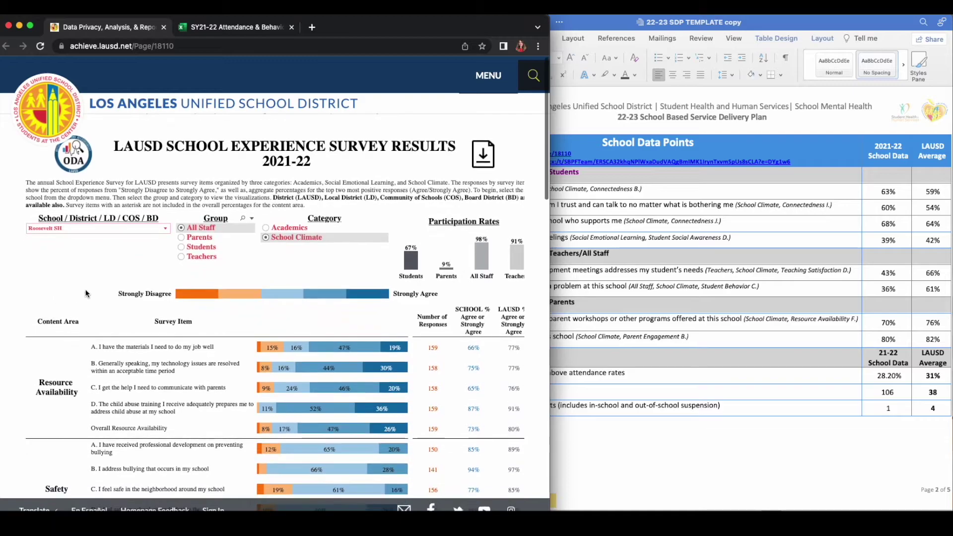
click(181, 237)
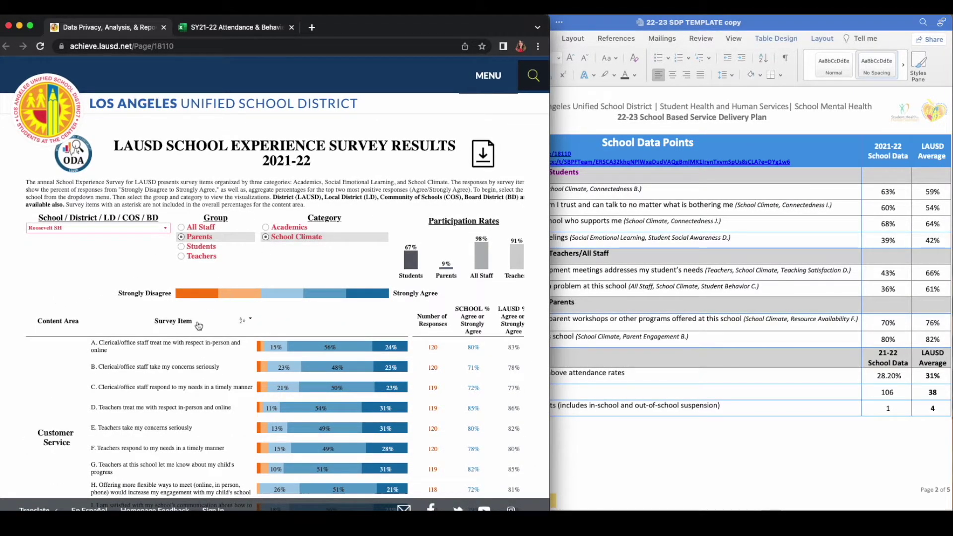
scroll(60, 375, down, 5)
scroll(61, 375, down, 5)
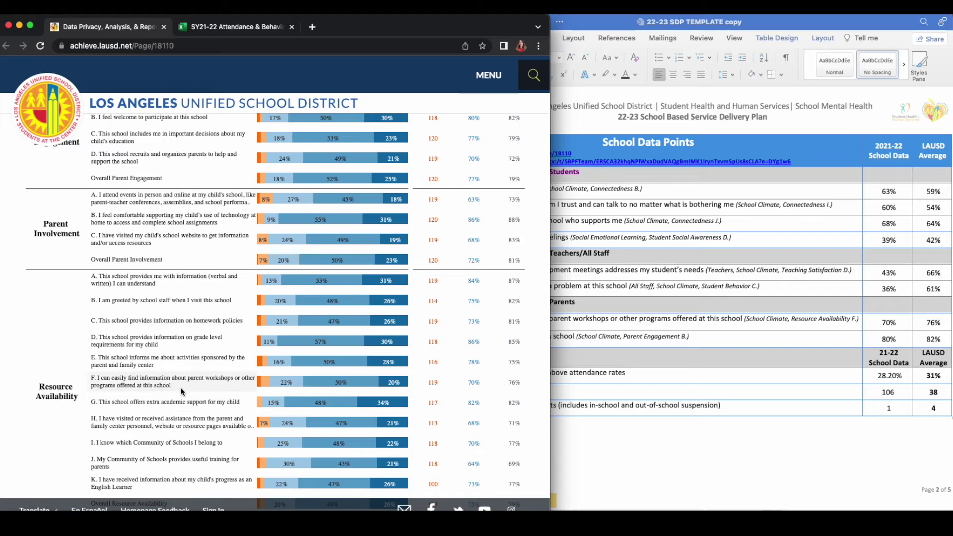
mouse_move(260, 385)
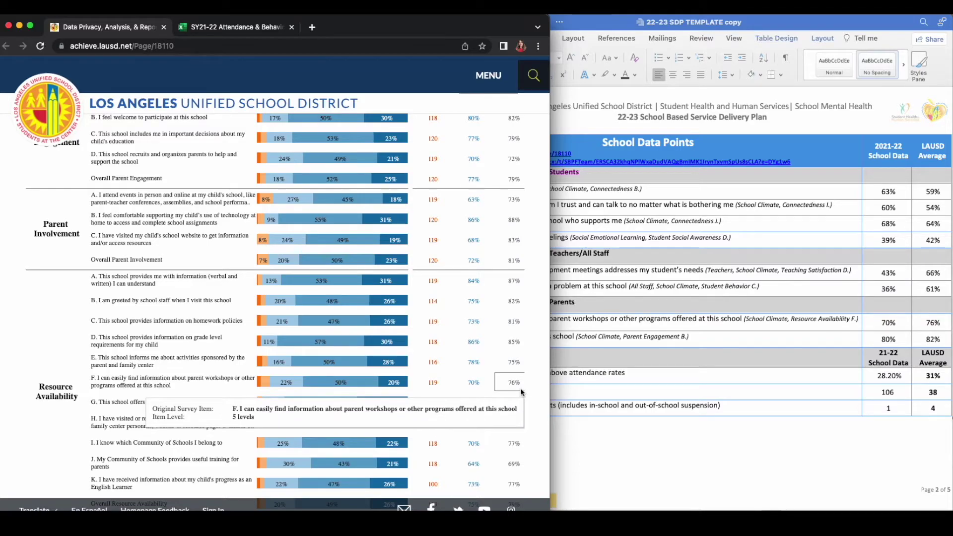
- Select the table's 76% LAUSD value and the 'I feel welcome' row text
click(588, 433)
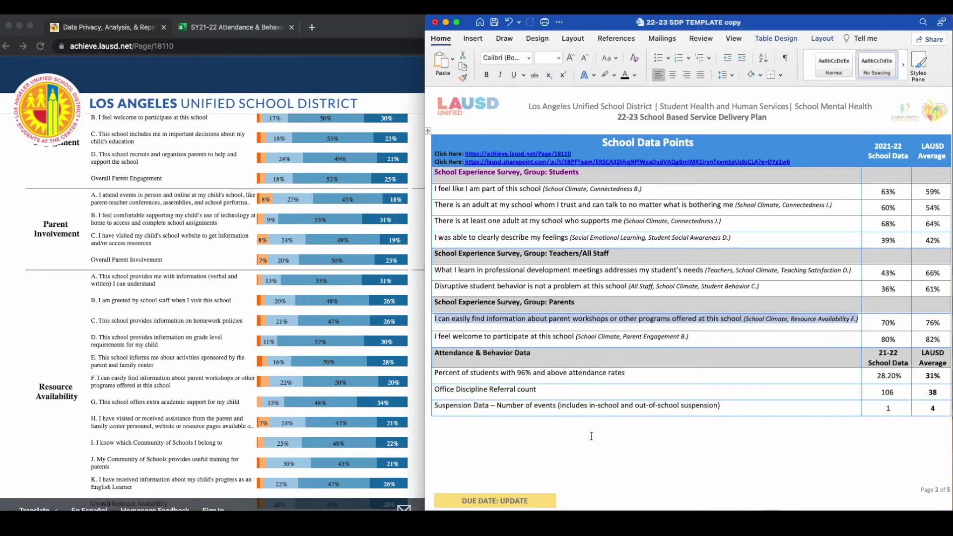
drag(925, 323, 945, 322)
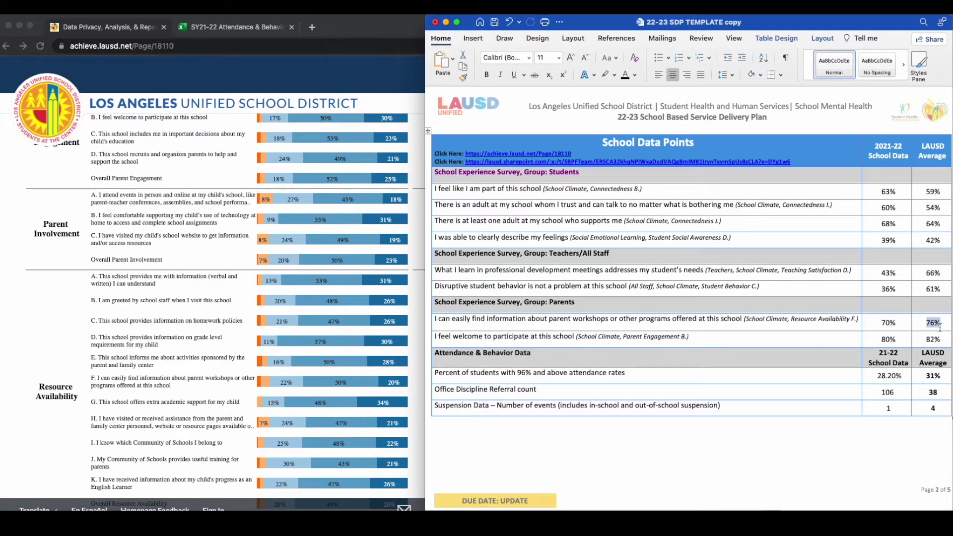
drag(704, 338, 434, 337)
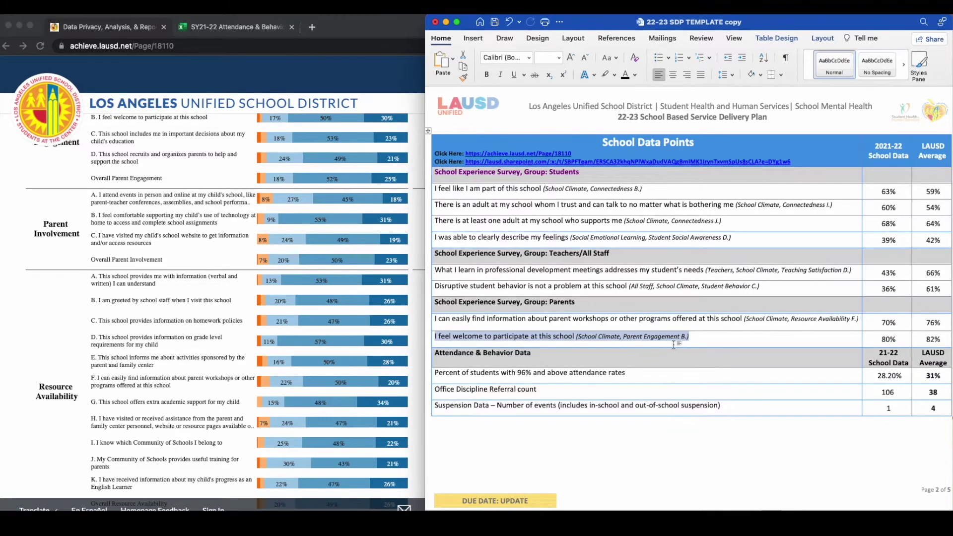
- Check Parent Engagement item B's 80% and 82% on the survey, then select the table's 80% value
click(88, 305)
scroll(69, 322, up, 2)
scroll(69, 323, up, 4)
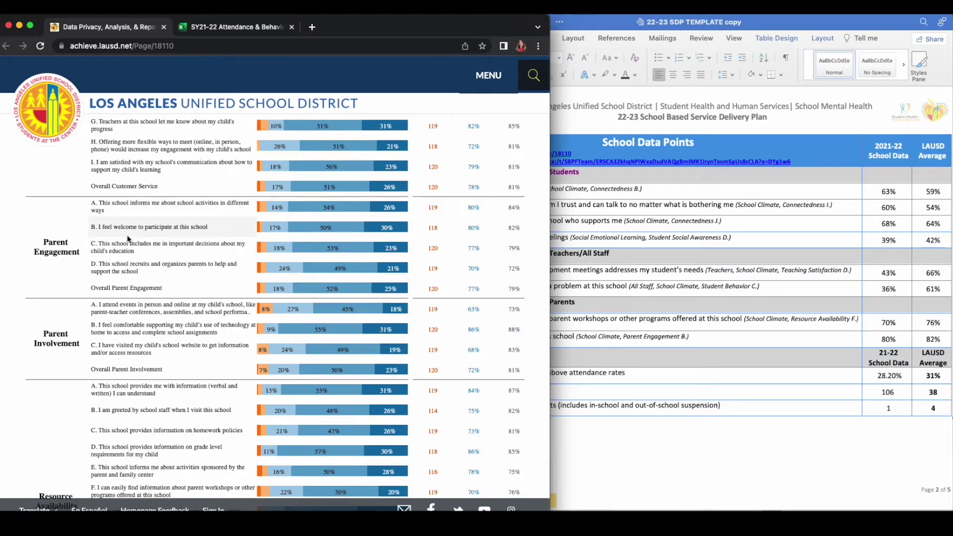
mouse_move(471, 237)
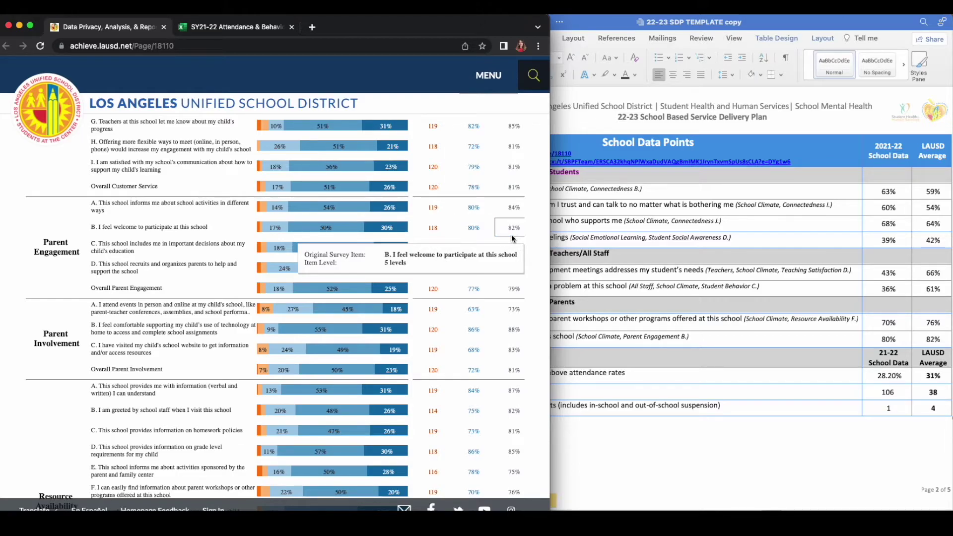
click(627, 430)
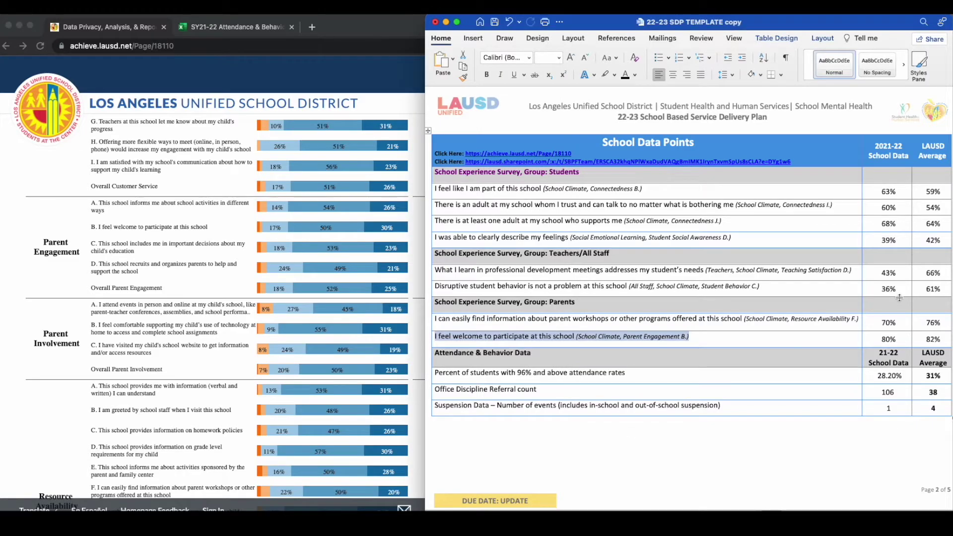
drag(877, 338, 942, 340)
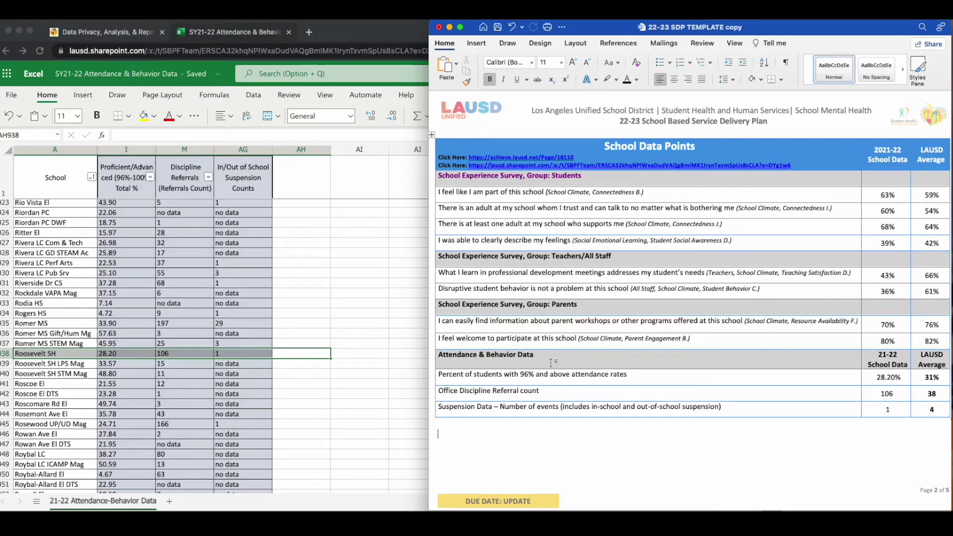
triple_click(509, 357)
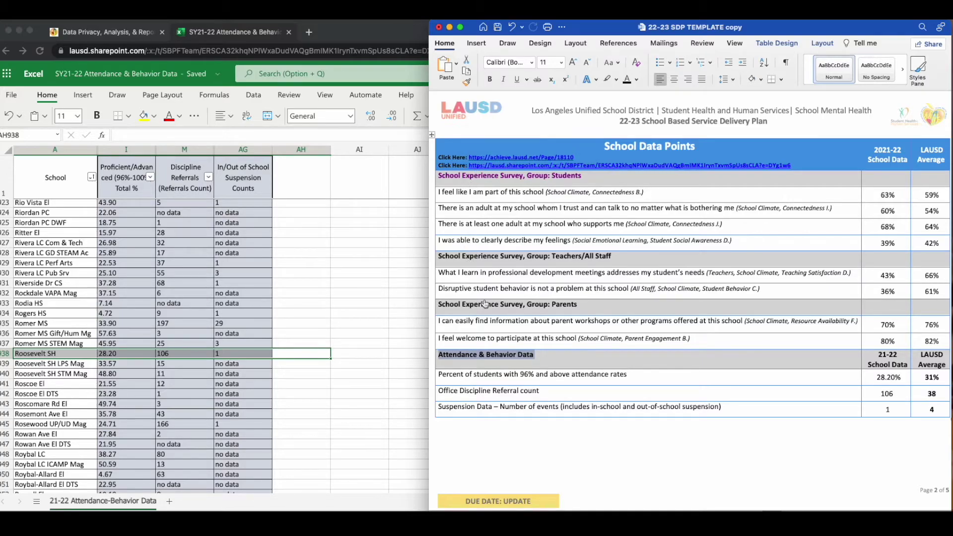
drag(629, 375, 440, 377)
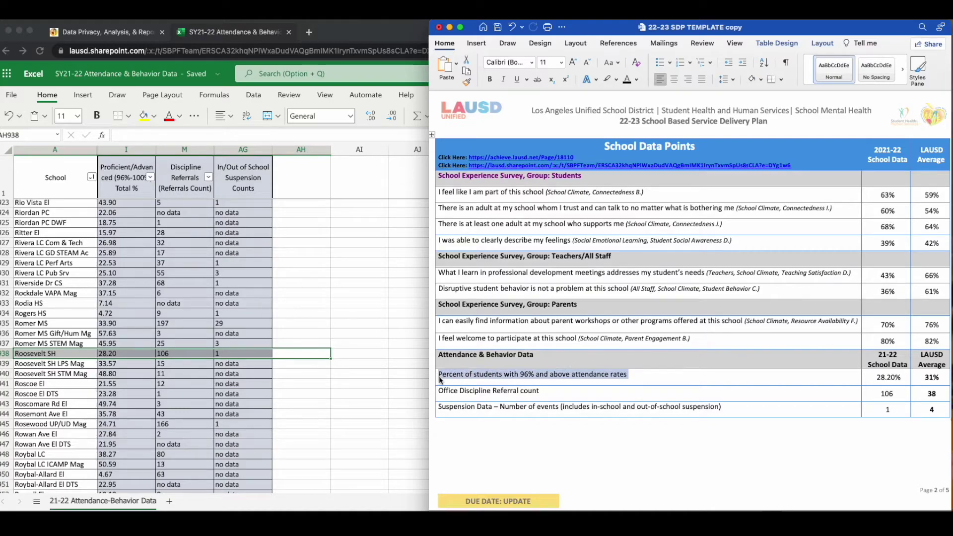
click(386, 335)
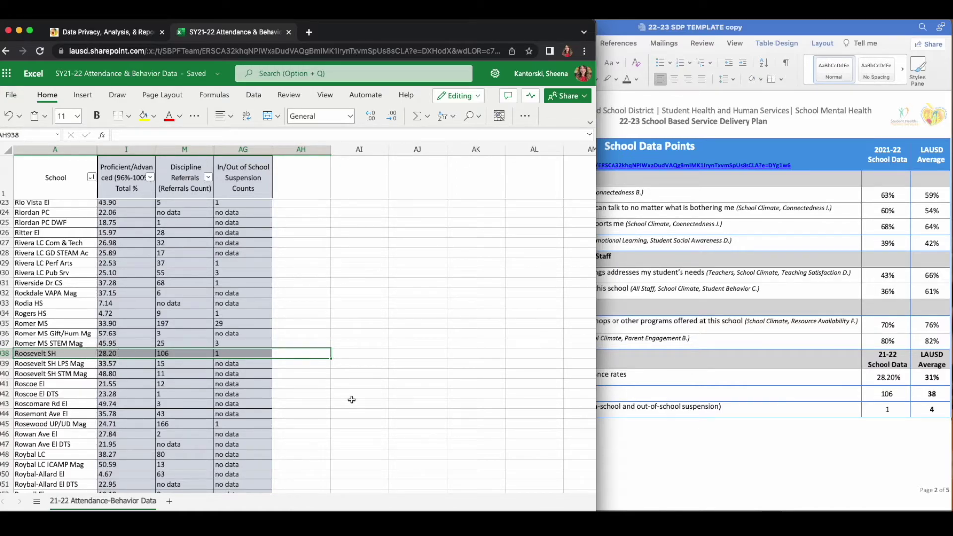
click(648, 447)
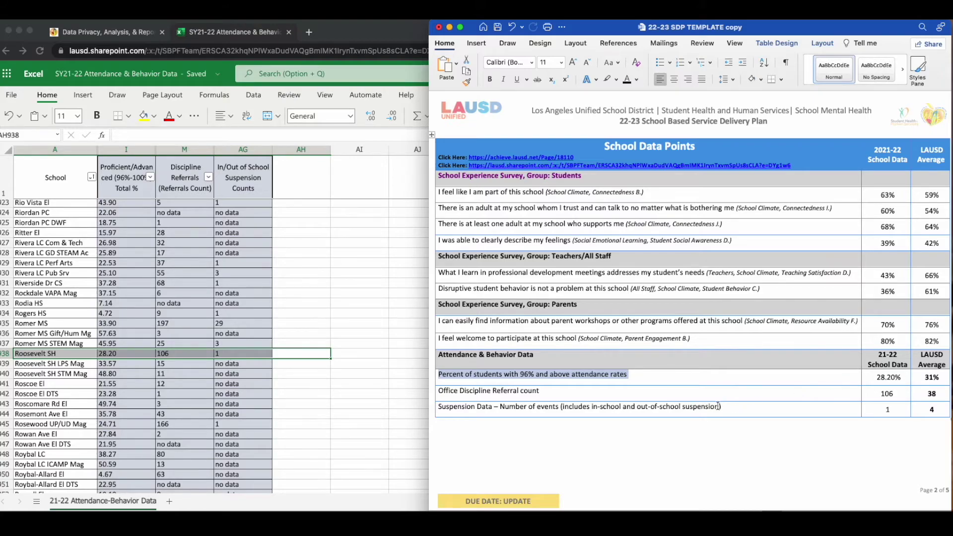
drag(546, 391, 442, 396)
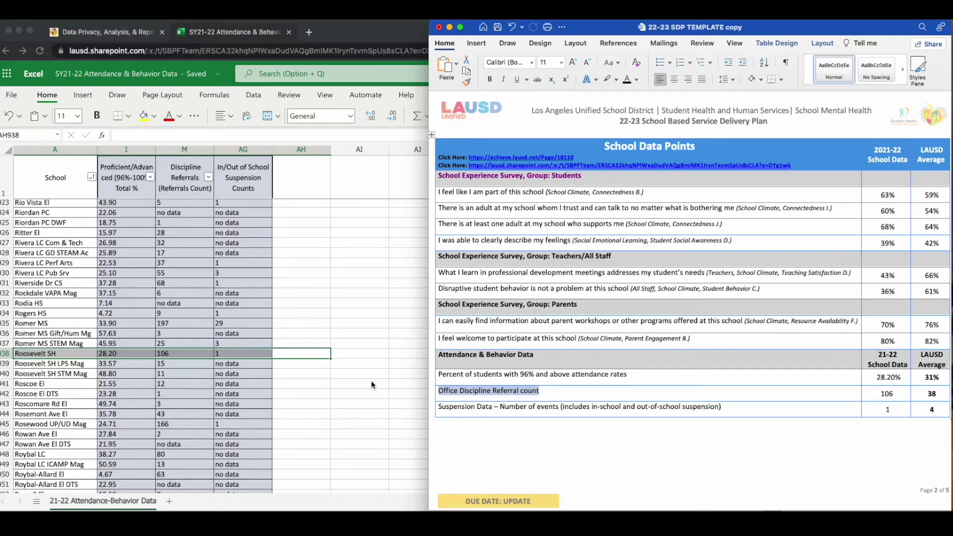
click(336, 376)
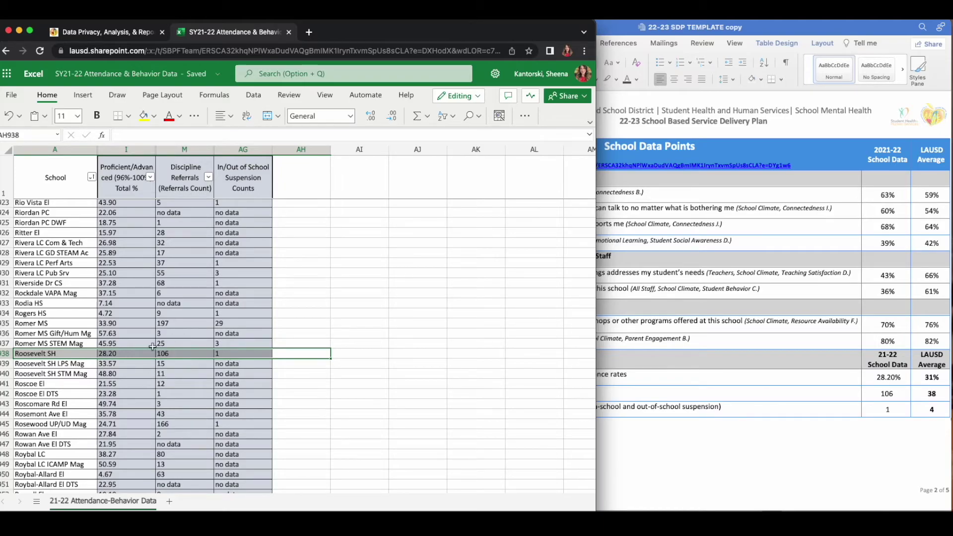
click(642, 433)
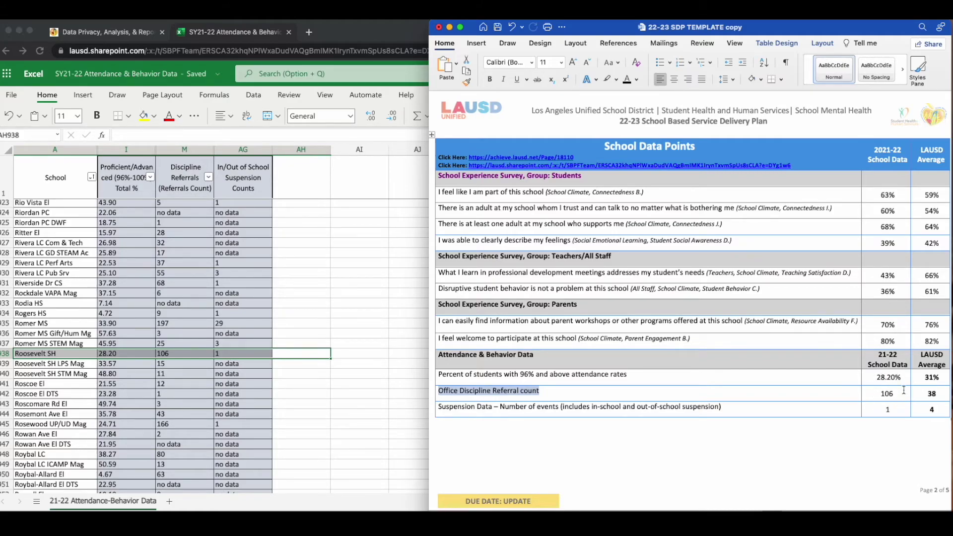
drag(725, 408, 443, 407)
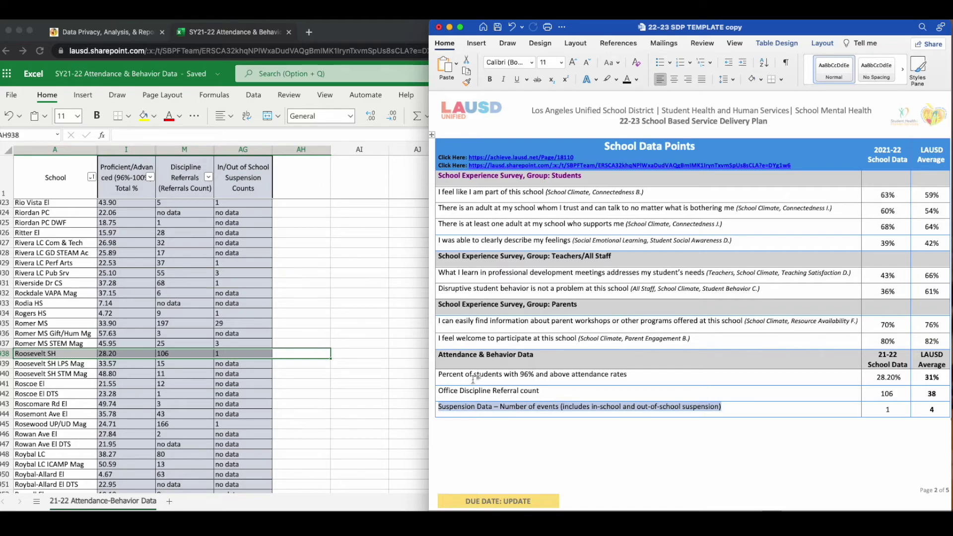
click(318, 335)
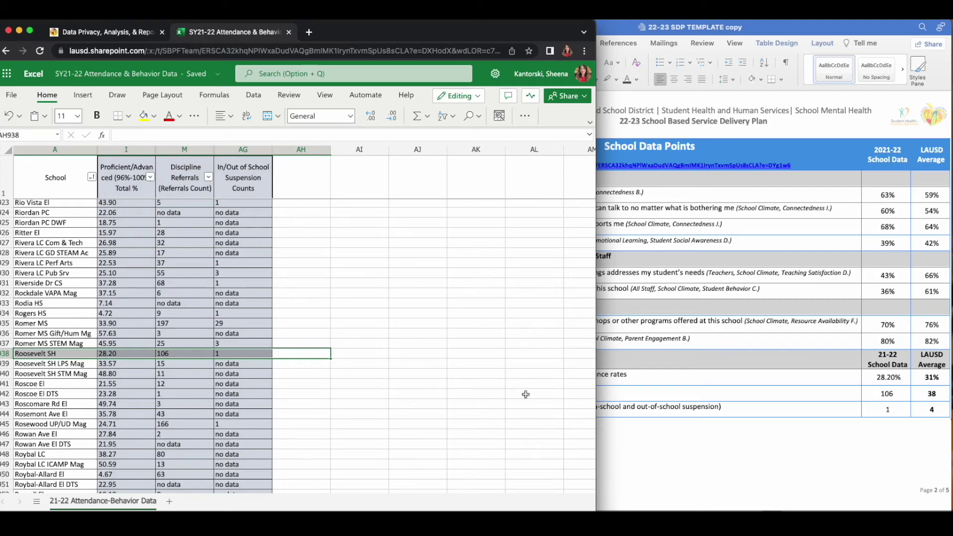
click(655, 440)
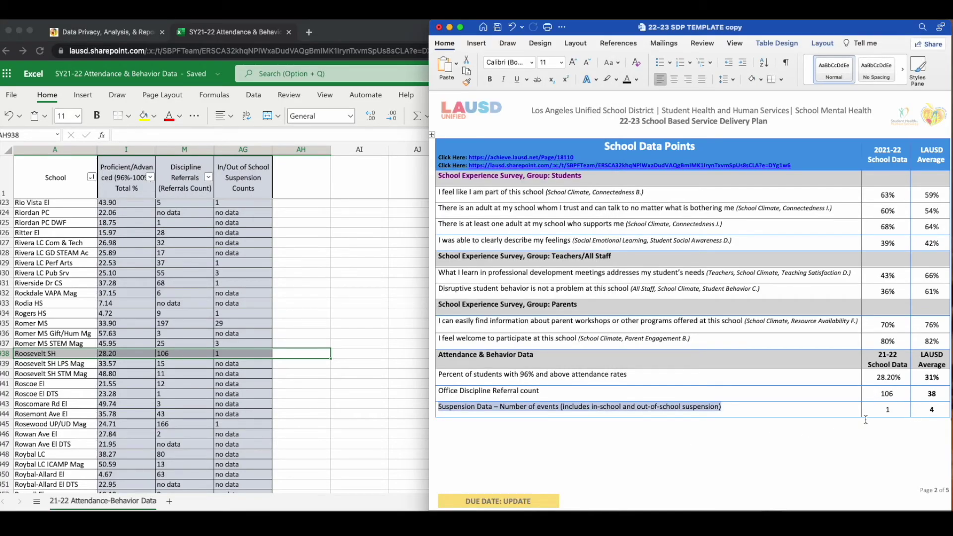